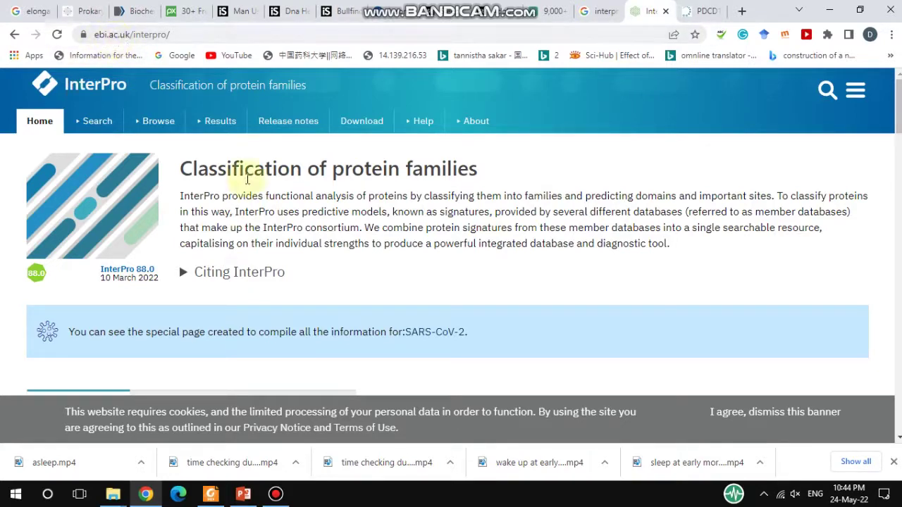
# - Switch InterPro's search to By Text mode
pyautogui.scroll(-2, 431, 263)
pyautogui.scroll(2, 432, 264)
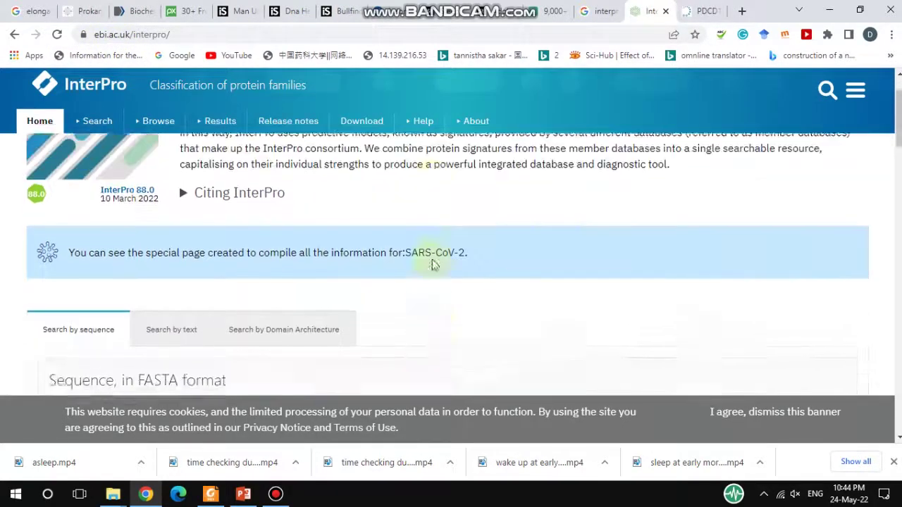
pyautogui.scroll(-4, 432, 263)
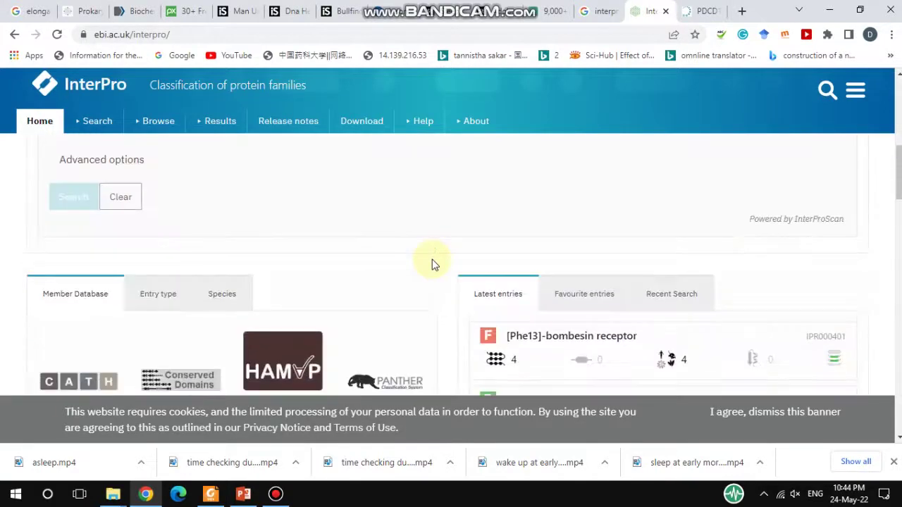
pyautogui.scroll(4, 430, 262)
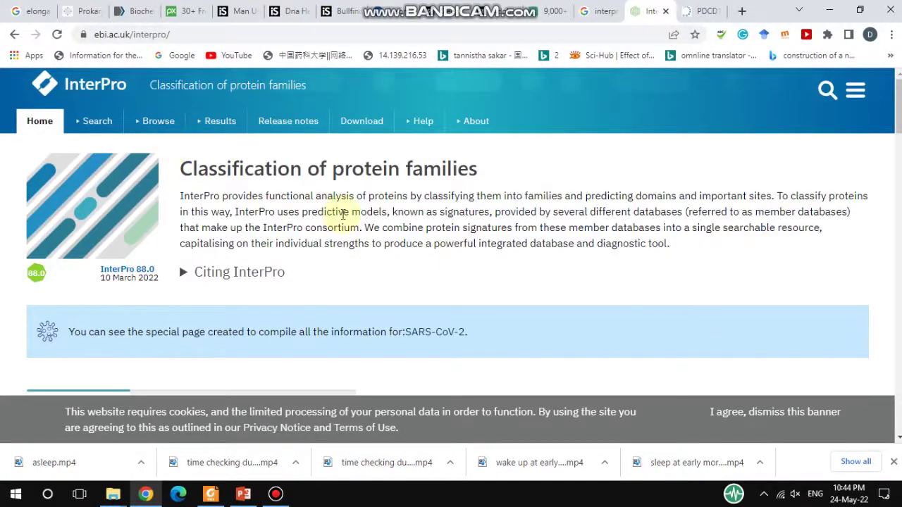
pyautogui.moveTo(103, 127)
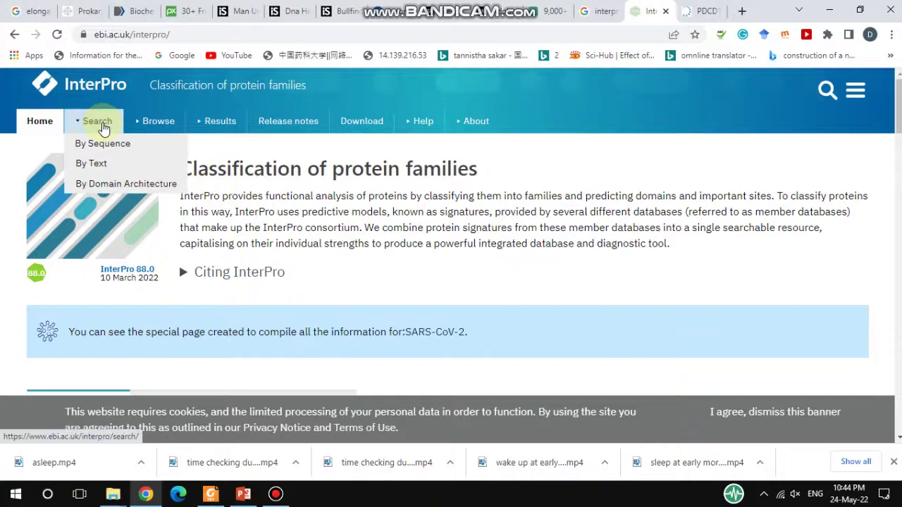
pyautogui.click(99, 161)
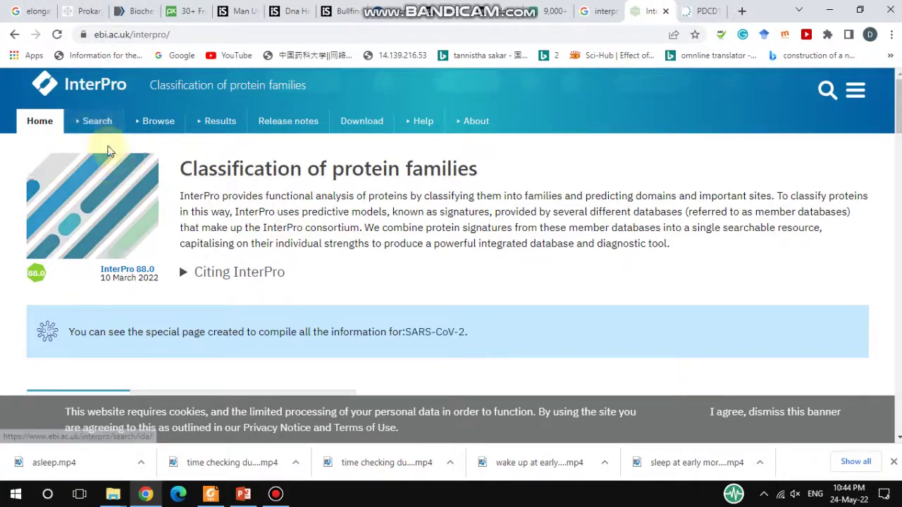
pyautogui.moveTo(91, 121)
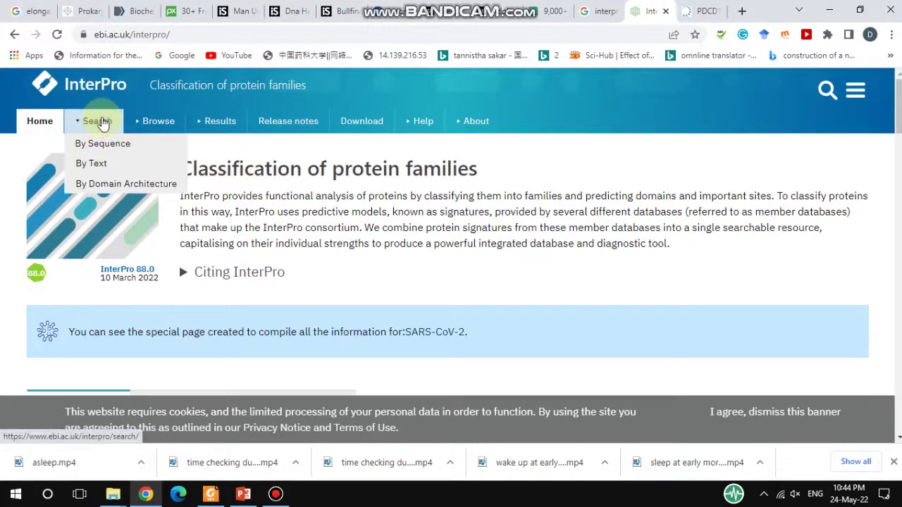
pyautogui.click(97, 164)
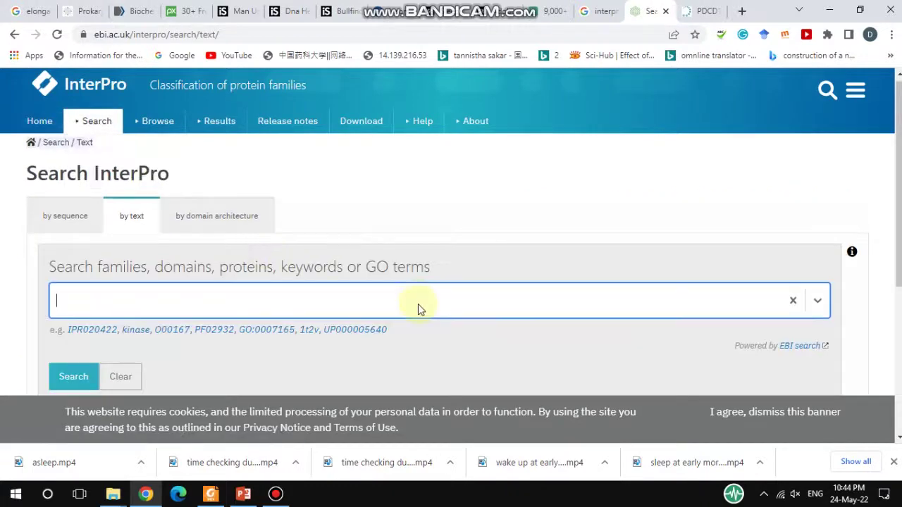
# - Enter 'spike' as the search term from the autocomplete suggestions
pyautogui.click(384, 310)
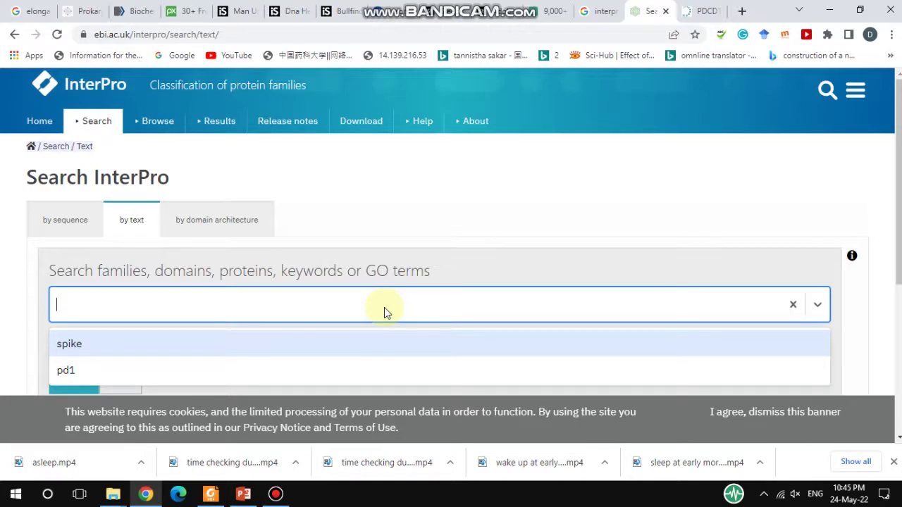
pyautogui.write('spike')
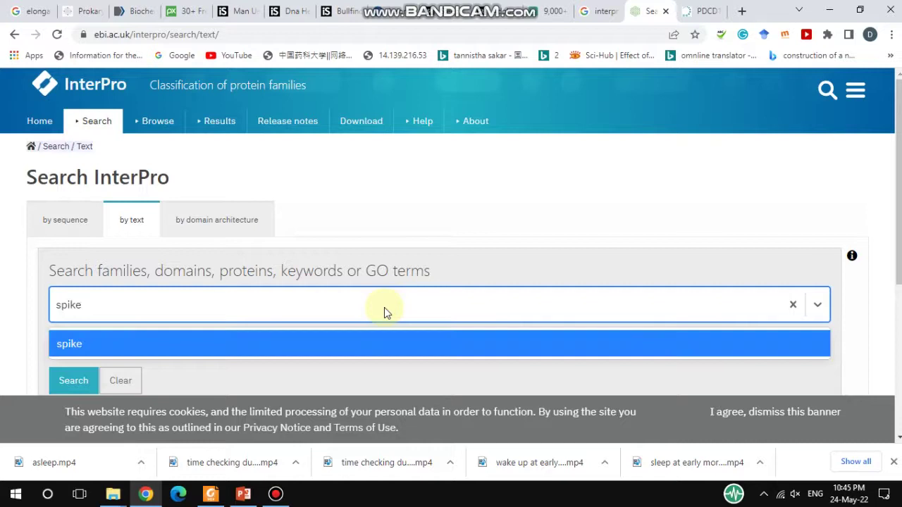
pyautogui.click(346, 342)
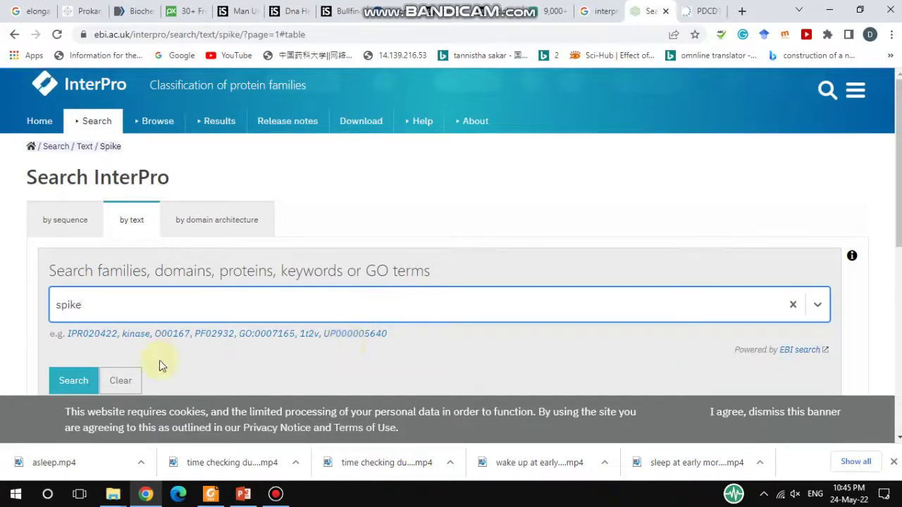
# - Run the 'spike' text search and browse the 188 matching entries
pyautogui.click(73, 380)
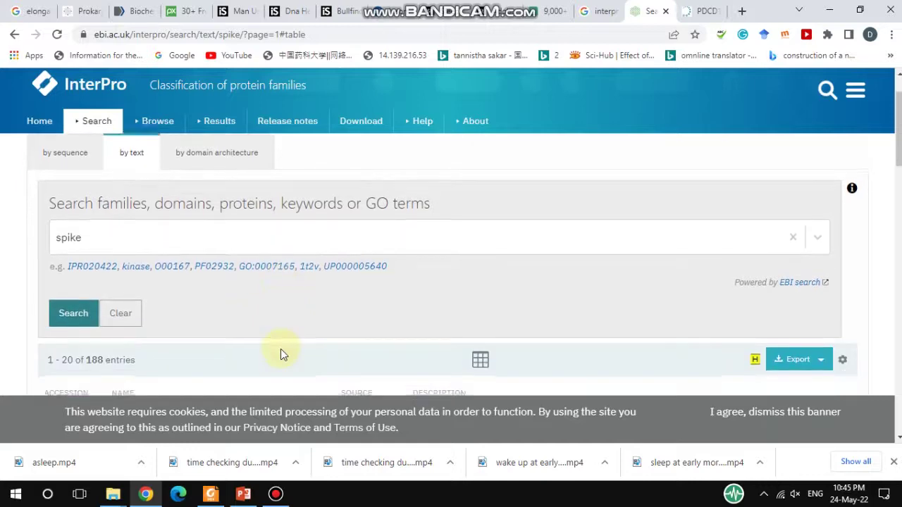
pyautogui.scroll(-3, 281, 349)
pyautogui.scroll(2, 270, 327)
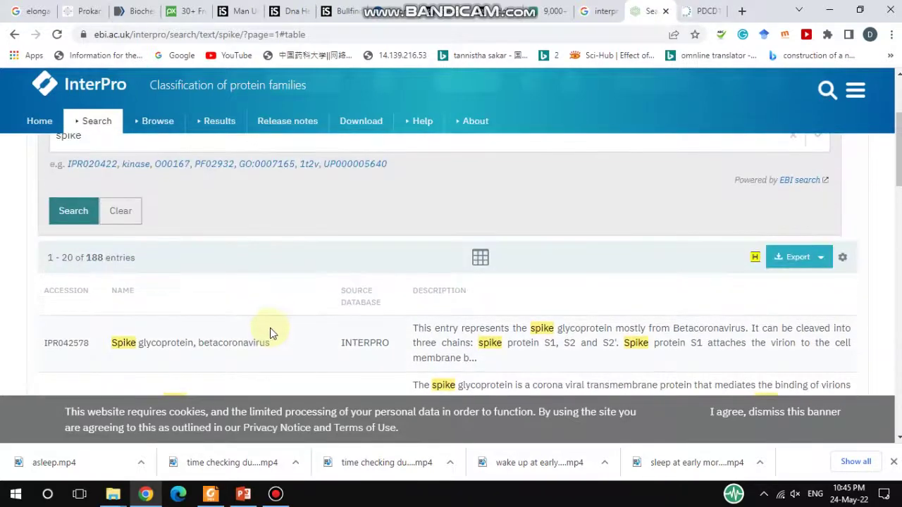
pyautogui.scroll(-3, 269, 328)
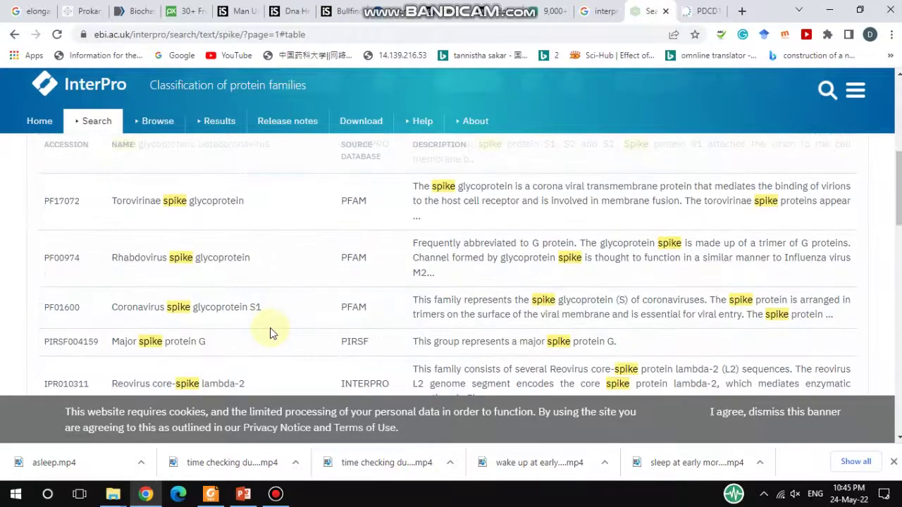
pyautogui.scroll(-2, 270, 327)
pyautogui.scroll(-1, 270, 328)
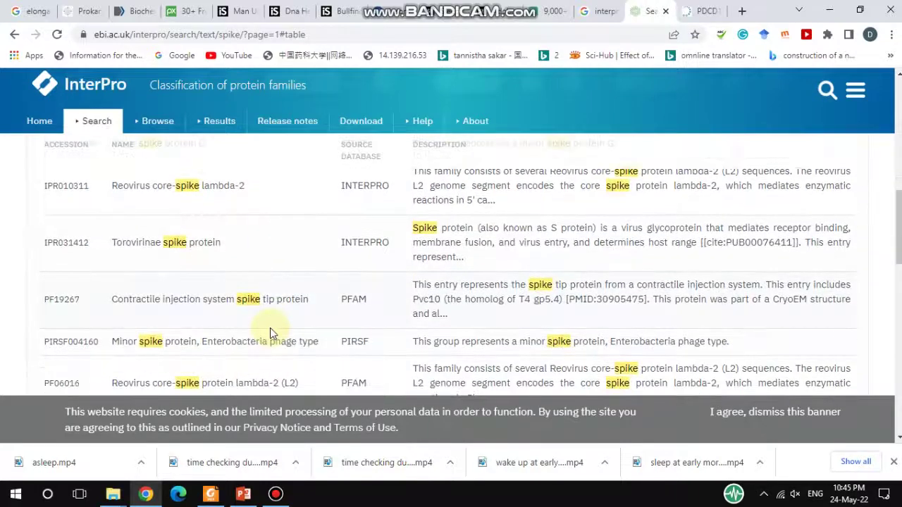
pyautogui.scroll(2, 270, 327)
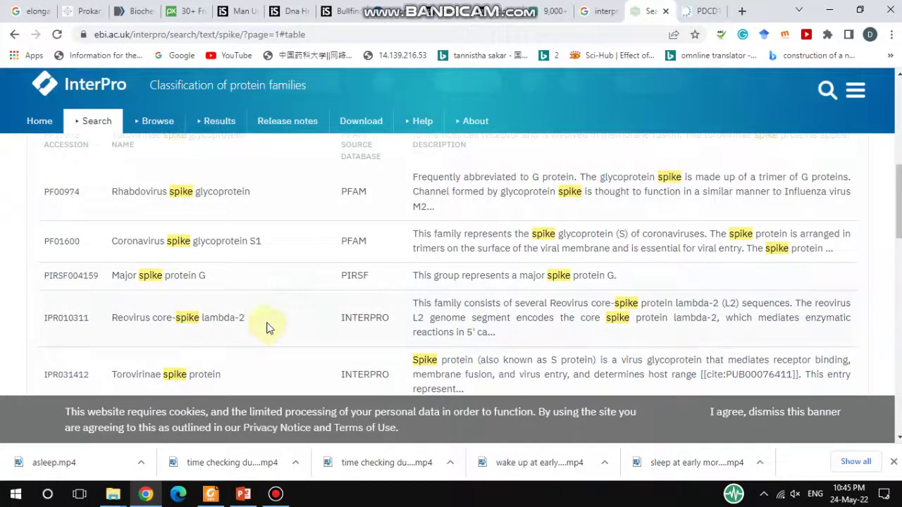
pyautogui.scroll(2, 224, 220)
pyautogui.scroll(2, 224, 219)
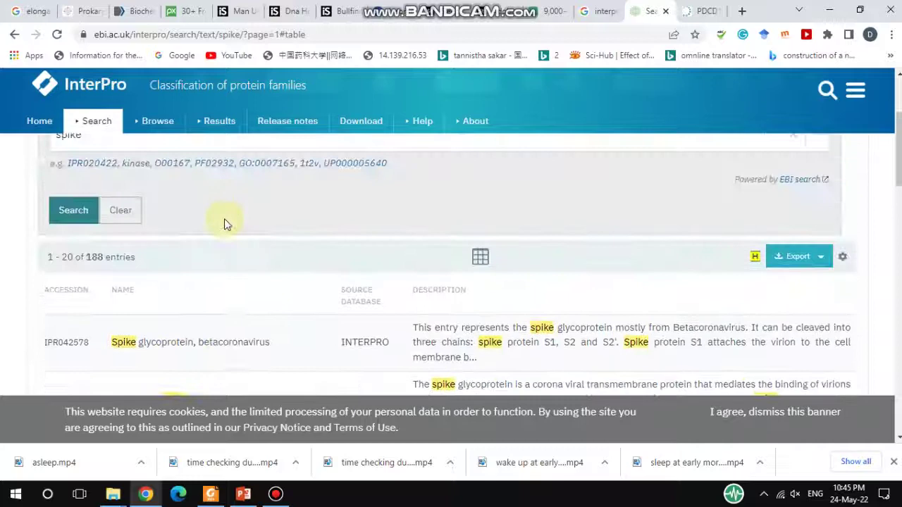
pyautogui.scroll(-2, 224, 220)
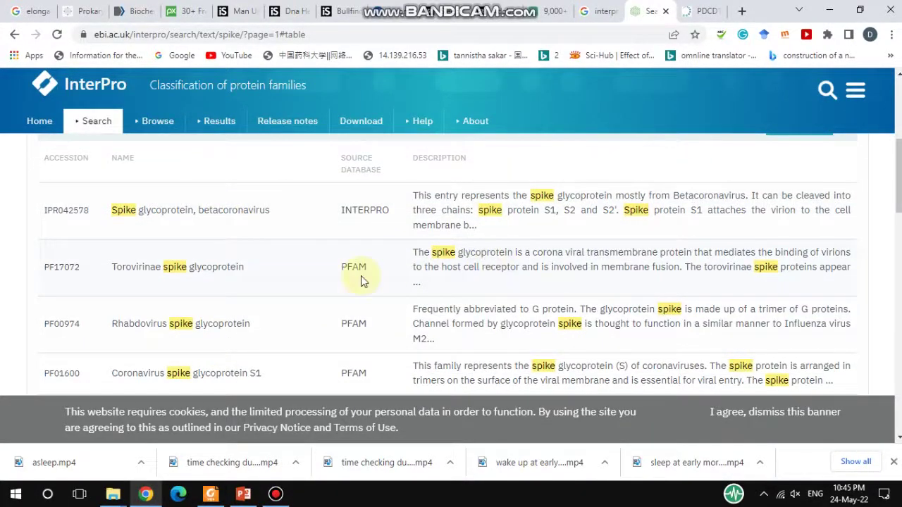
pyautogui.scroll(-2, 361, 275)
pyautogui.scroll(-2, 361, 275)
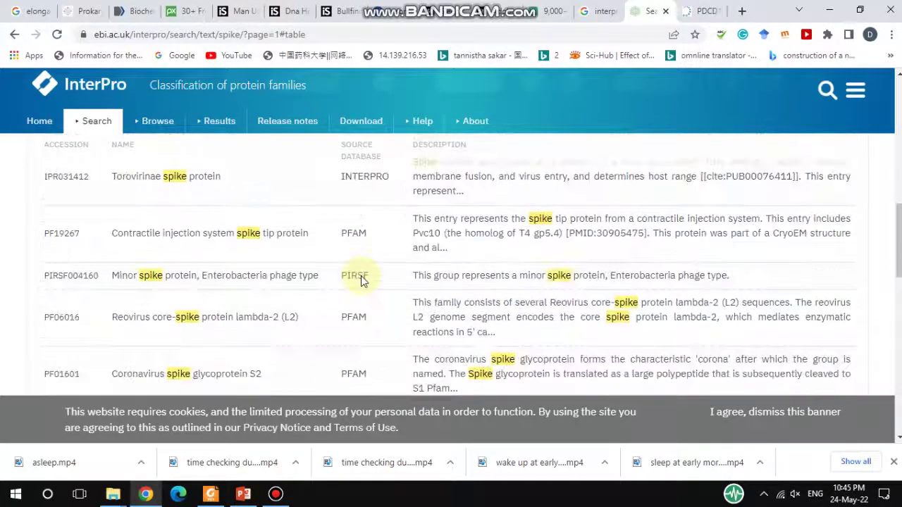
pyautogui.scroll(-3, 362, 274)
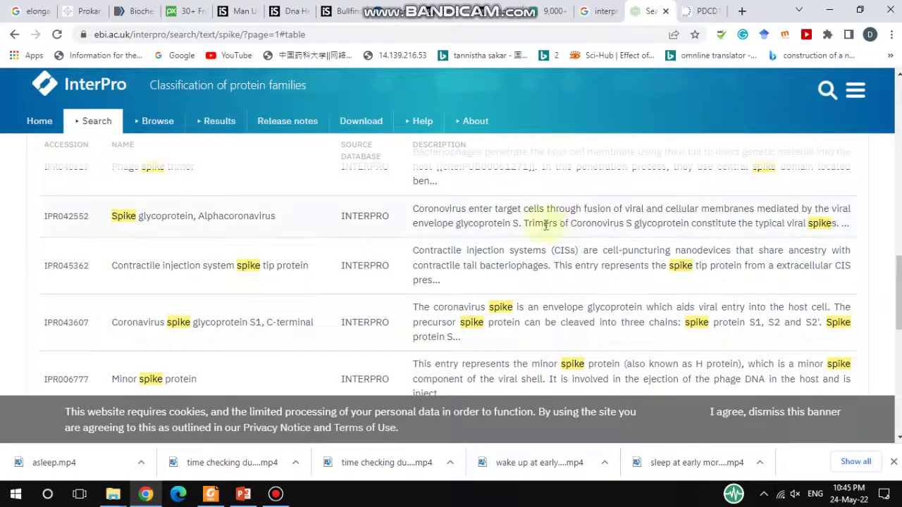
pyautogui.scroll(5, 778, 239)
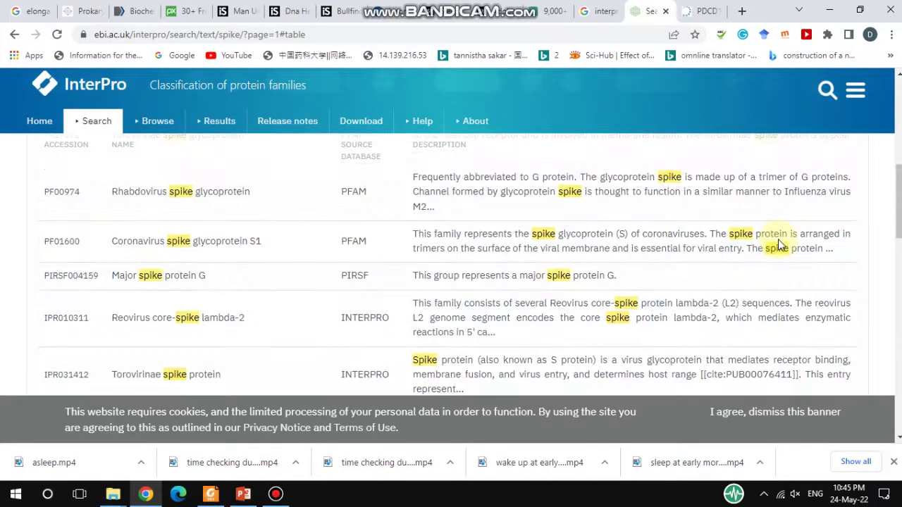
pyautogui.scroll(2, 562, 229)
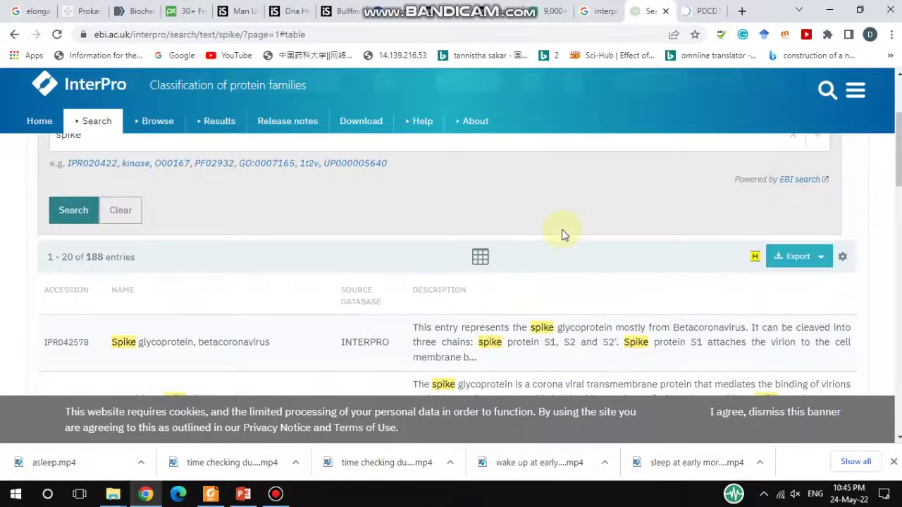
pyautogui.scroll(-1, 561, 229)
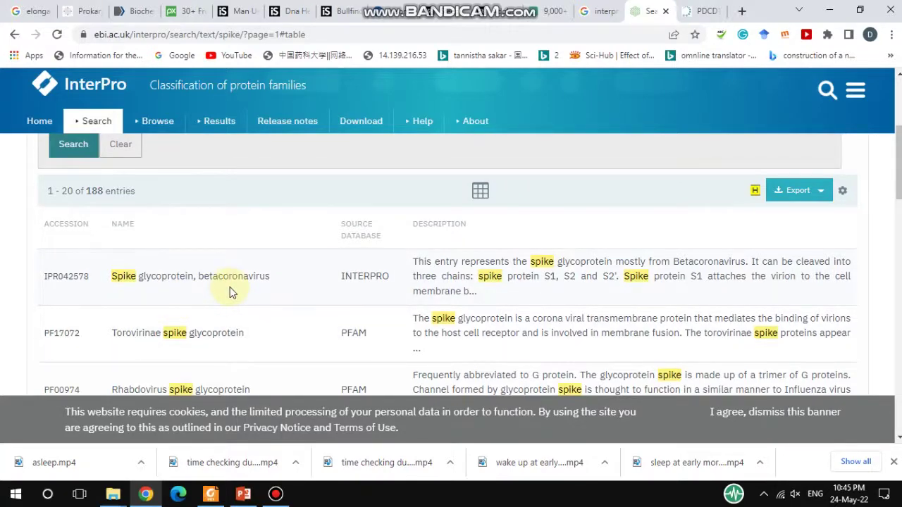
pyautogui.scroll(-1, 230, 287)
pyautogui.scroll(1, 230, 287)
# - Open entry IPR042578 and read its overview description and references
pyautogui.click(73, 278)
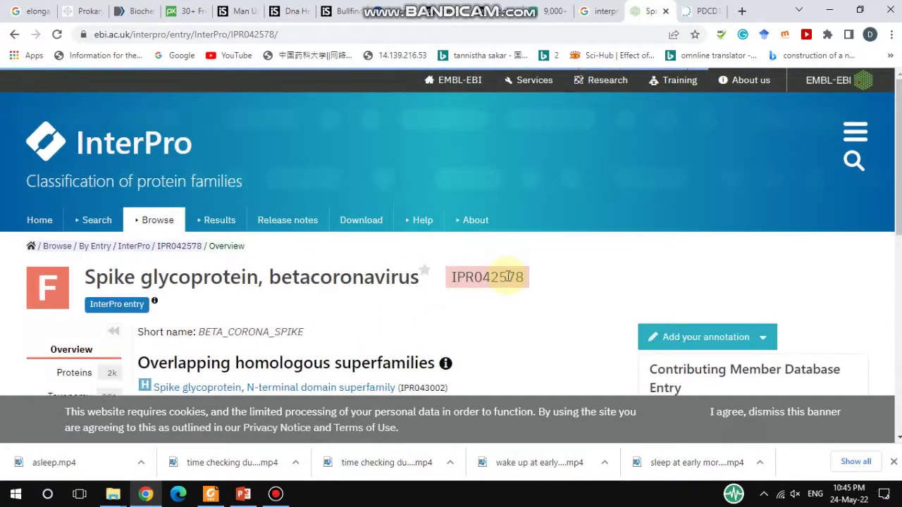
pyautogui.scroll(-3, 508, 276)
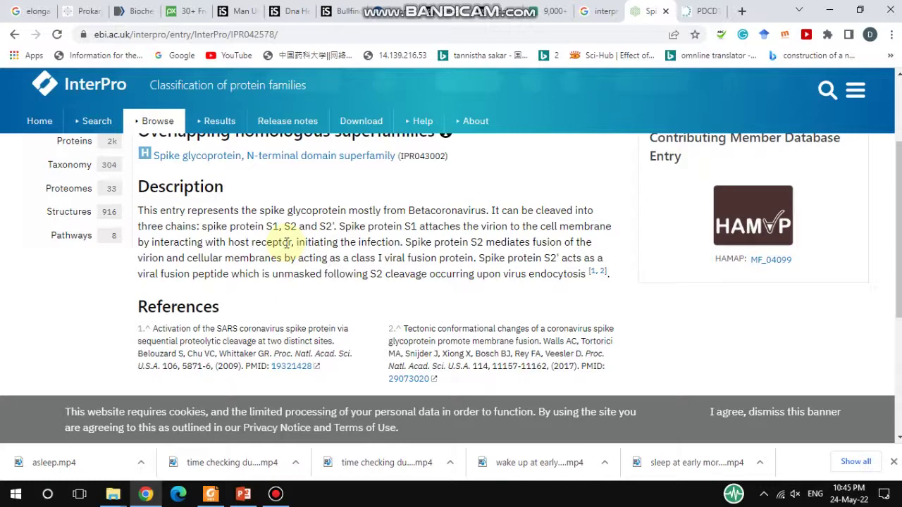
pyautogui.scroll(2, 414, 263)
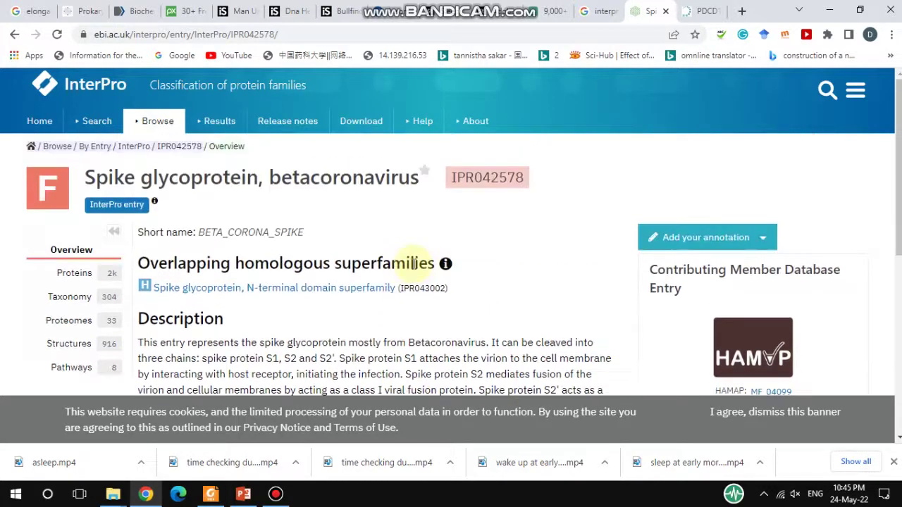
pyautogui.scroll(-10, 529, 292)
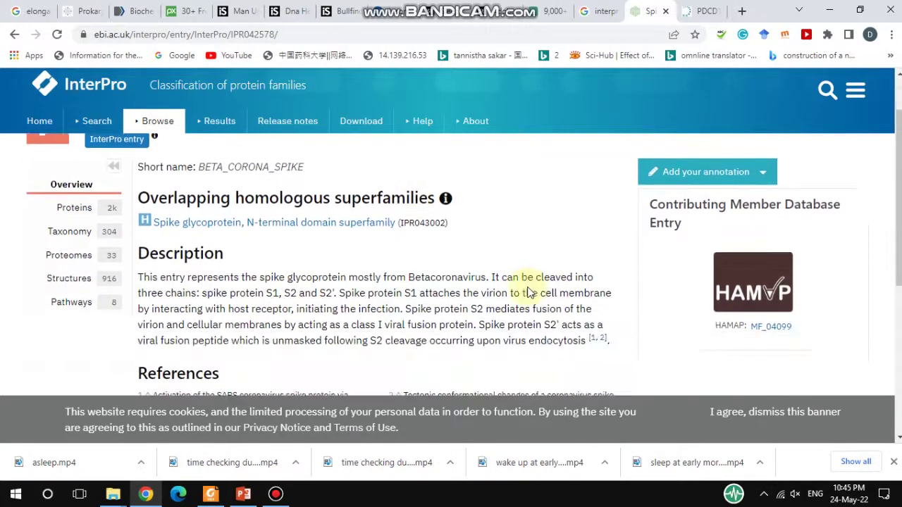
pyautogui.scroll(8, 528, 292)
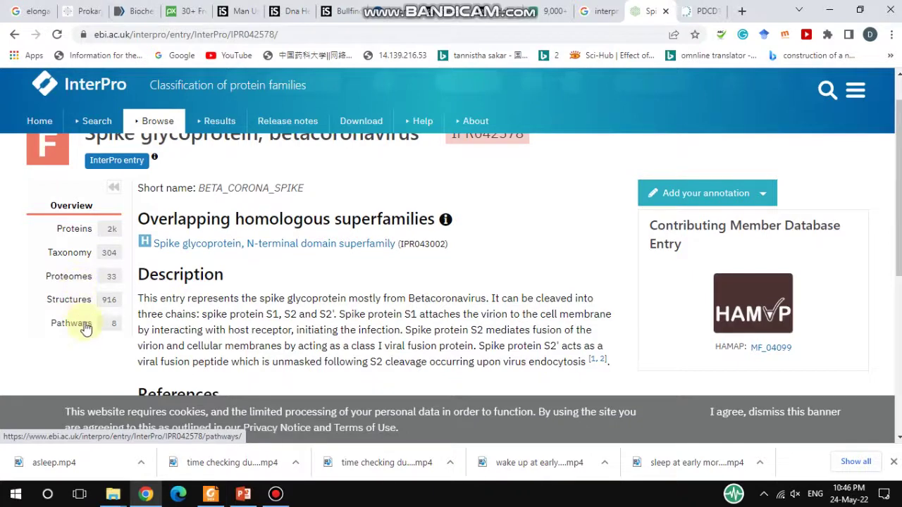
pyautogui.scroll(1, 390, 313)
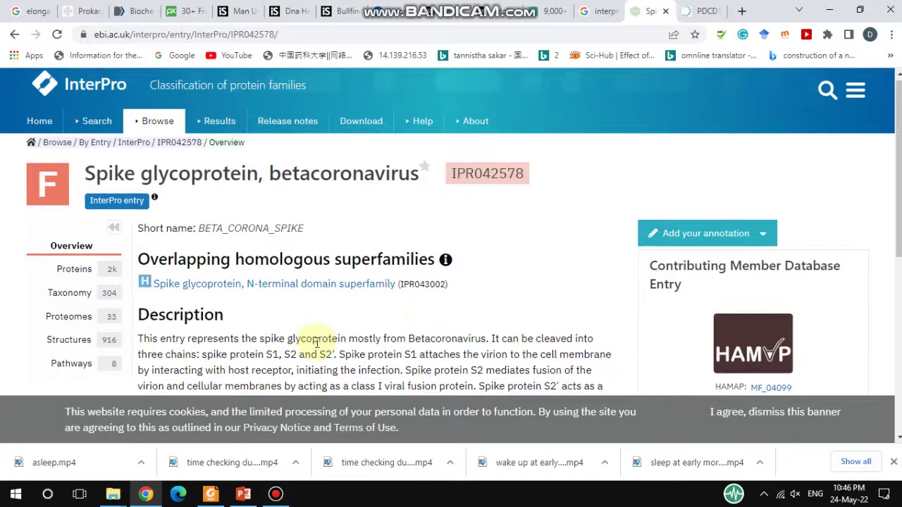
pyautogui.scroll(-1, 303, 340)
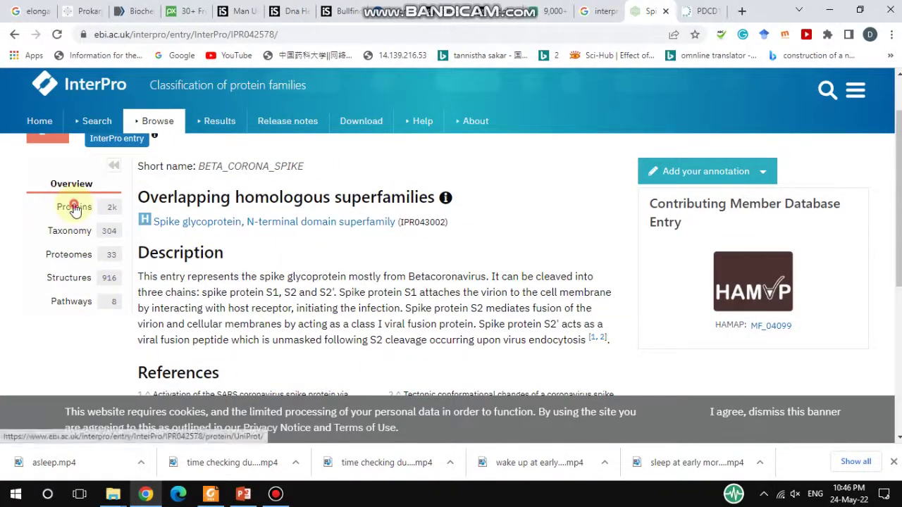
# - Show the 2k proteins matched by IPR042578 and scan the first rows
pyautogui.click(74, 207)
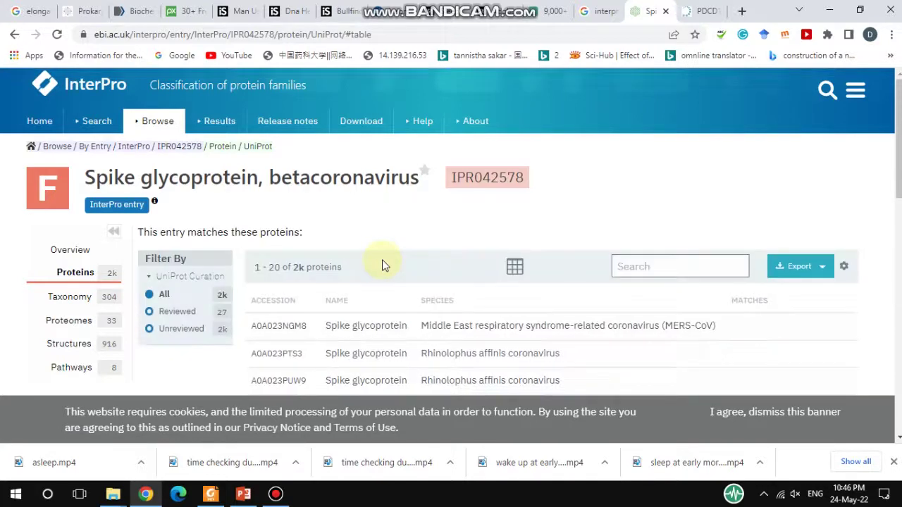
pyautogui.scroll(-1, 405, 293)
pyautogui.scroll(-1, 407, 295)
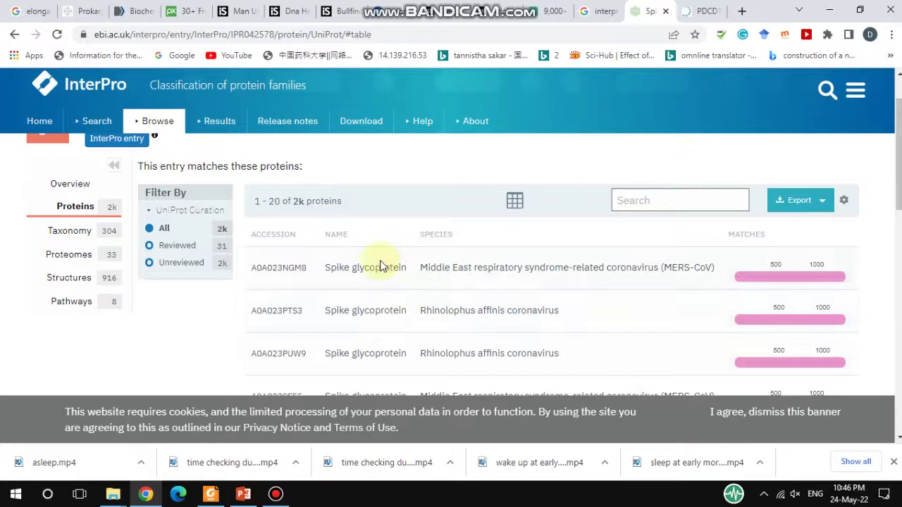
pyautogui.scroll(-1, 399, 341)
pyautogui.scroll(-1, 399, 341)
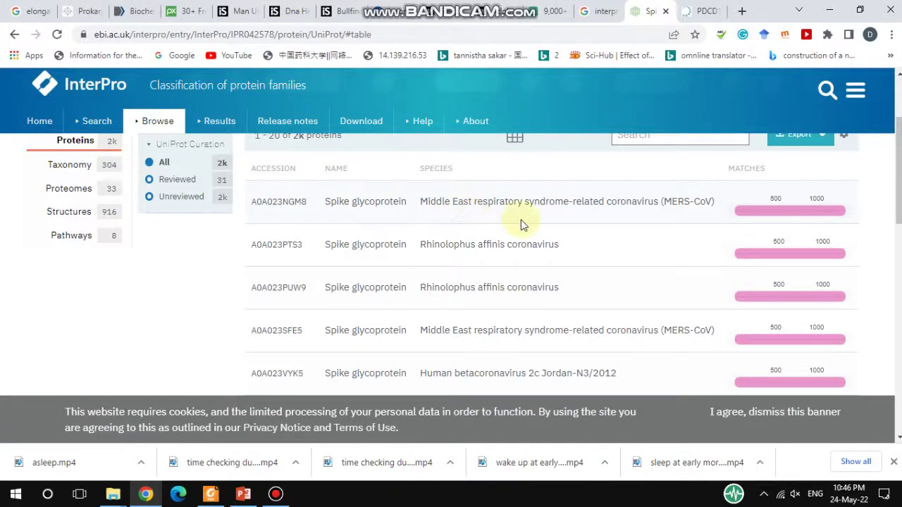
# - Open MERS-CoV spike protein A0A023NGM8 and review its 13 entry matches
pyautogui.click(390, 203)
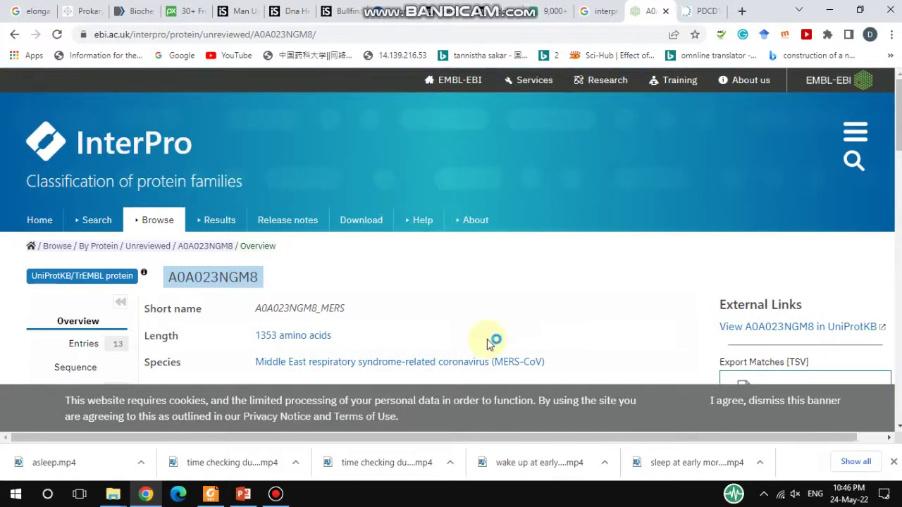
pyautogui.scroll(-3, 487, 339)
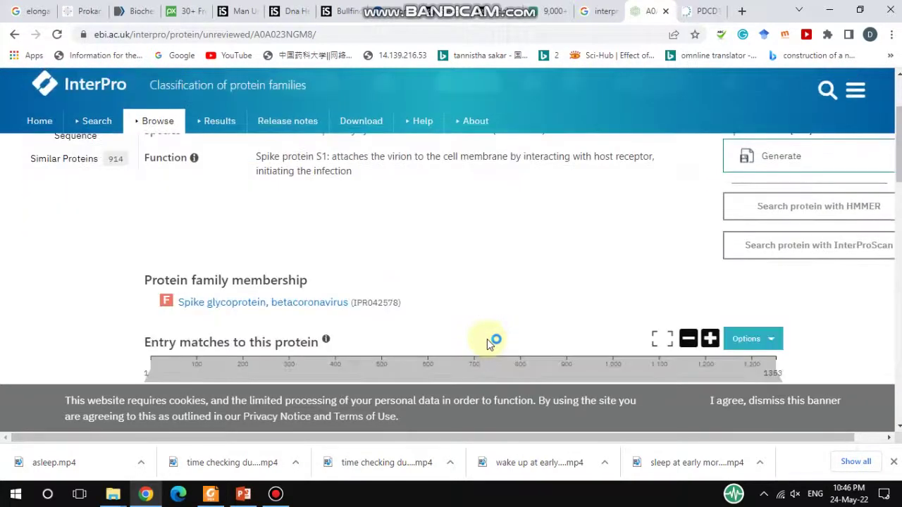
pyautogui.scroll(-3, 487, 339)
pyautogui.scroll(2, 487, 339)
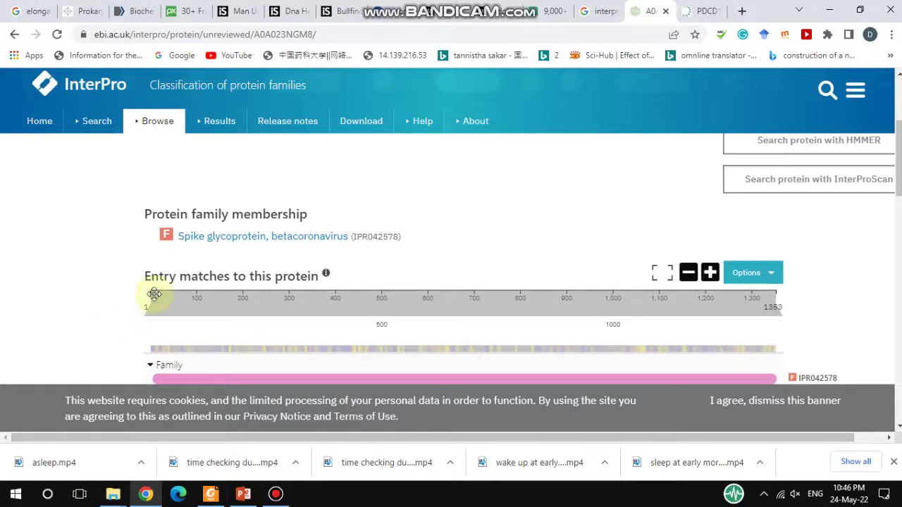
pyautogui.scroll(-1, 98, 287)
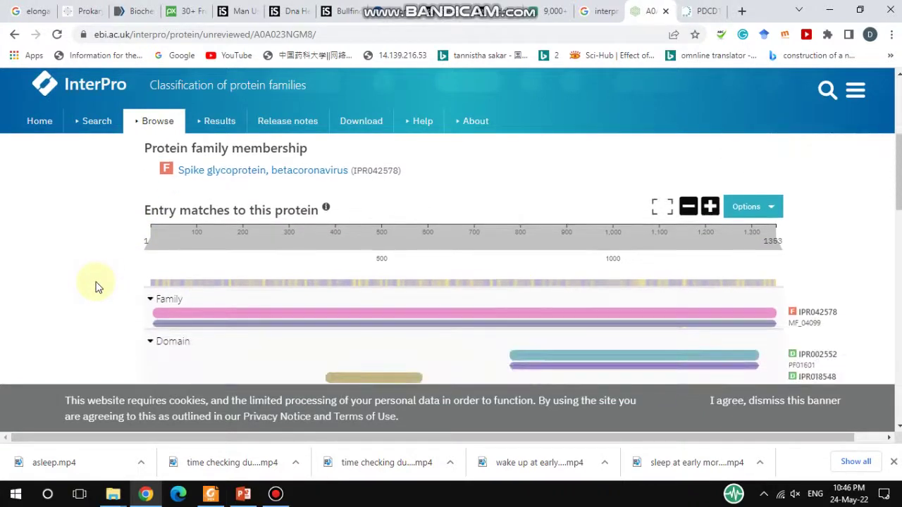
pyautogui.scroll(-2, 97, 287)
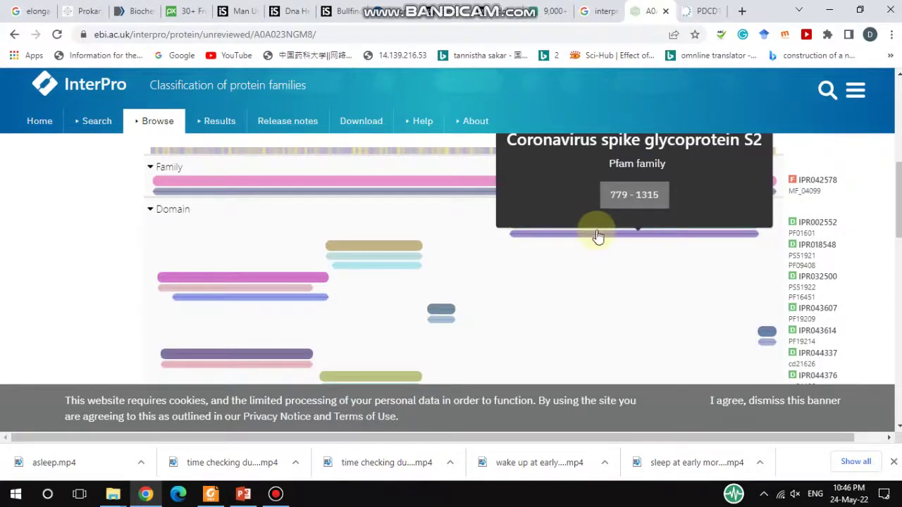
pyautogui.scroll(-1, 356, 289)
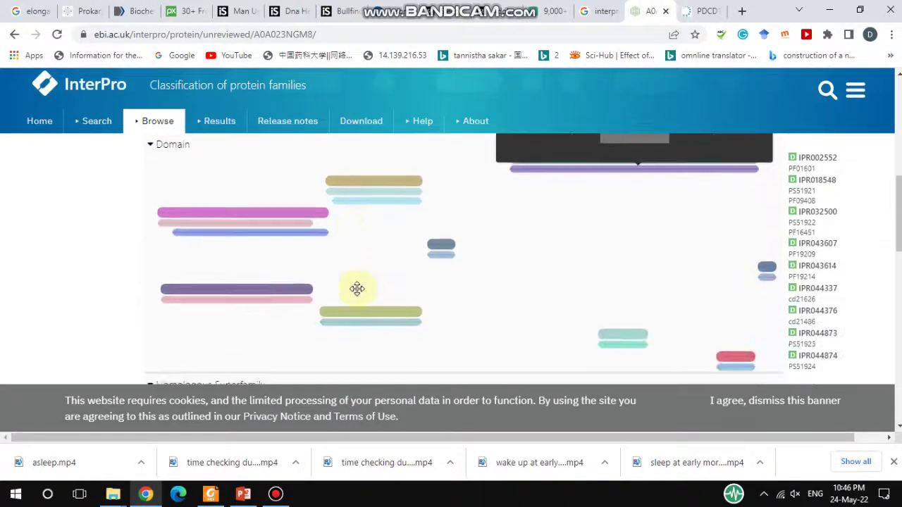
pyautogui.scroll(-1, 94, 263)
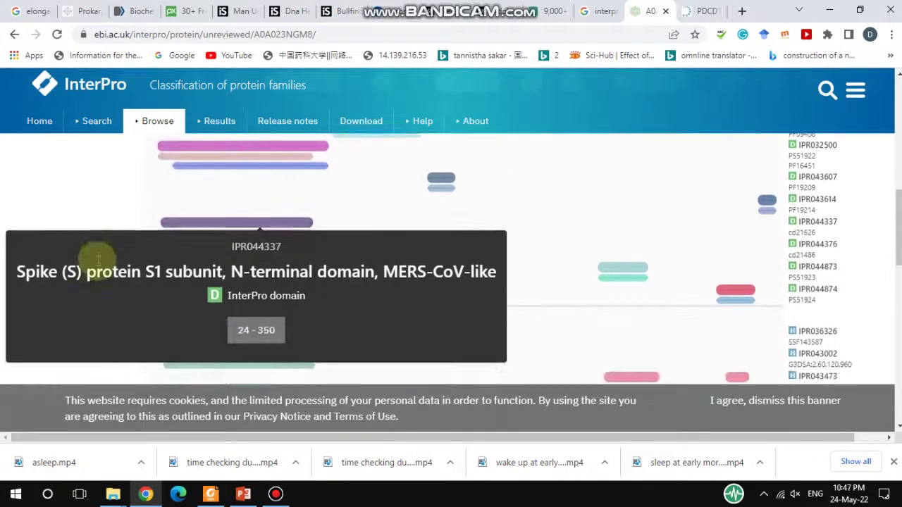
pyautogui.scroll(1, 99, 266)
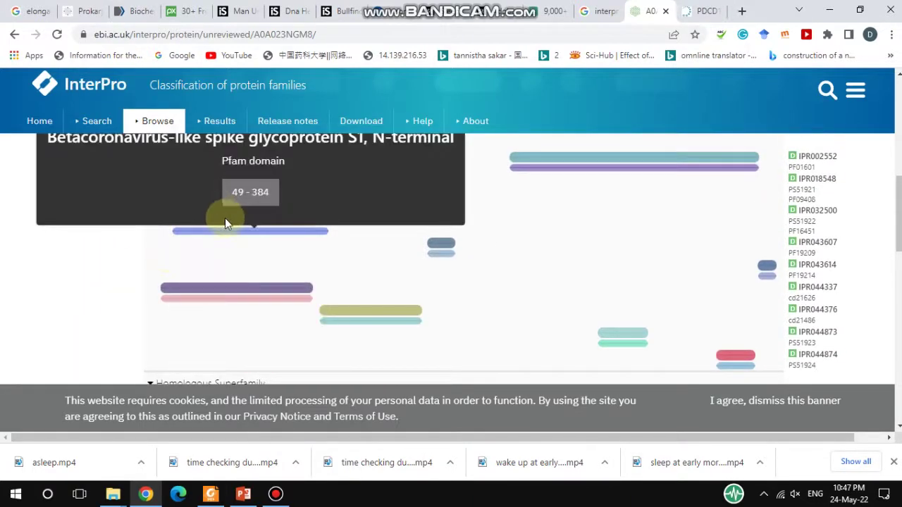
pyautogui.scroll(1, 225, 218)
pyautogui.scroll(1, 225, 218)
pyautogui.scroll(-1, 224, 218)
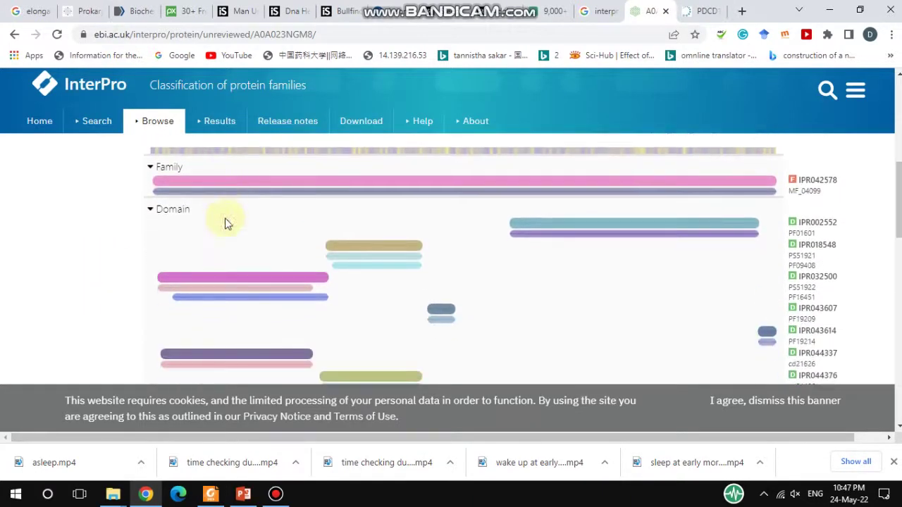
# - Review A0A023NGM8's GO terms, then return to the top of its page
pyautogui.moveTo(225, 282)
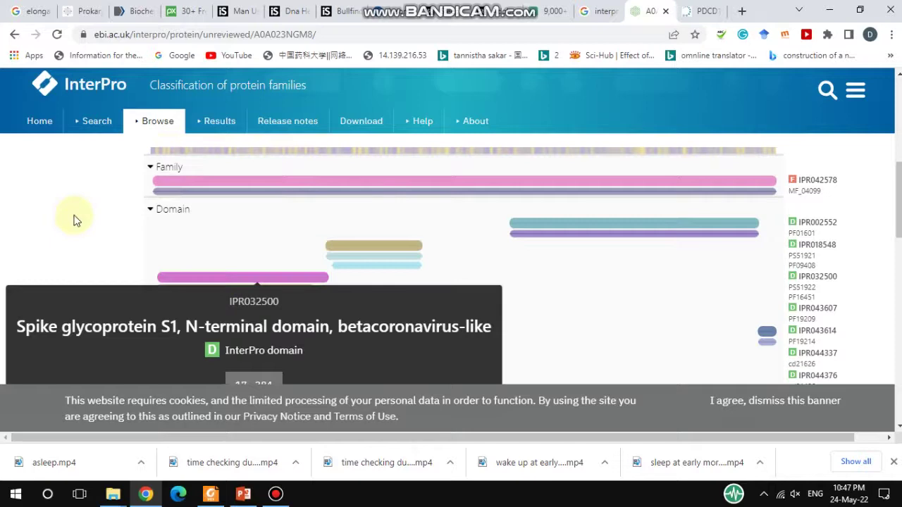
pyautogui.scroll(-2, 74, 218)
pyautogui.scroll(-4, 74, 220)
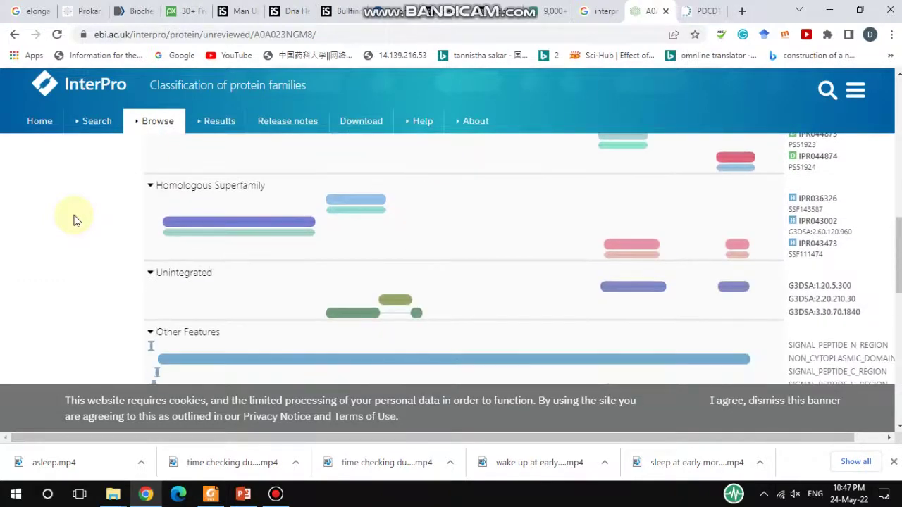
pyautogui.scroll(-2, 76, 220)
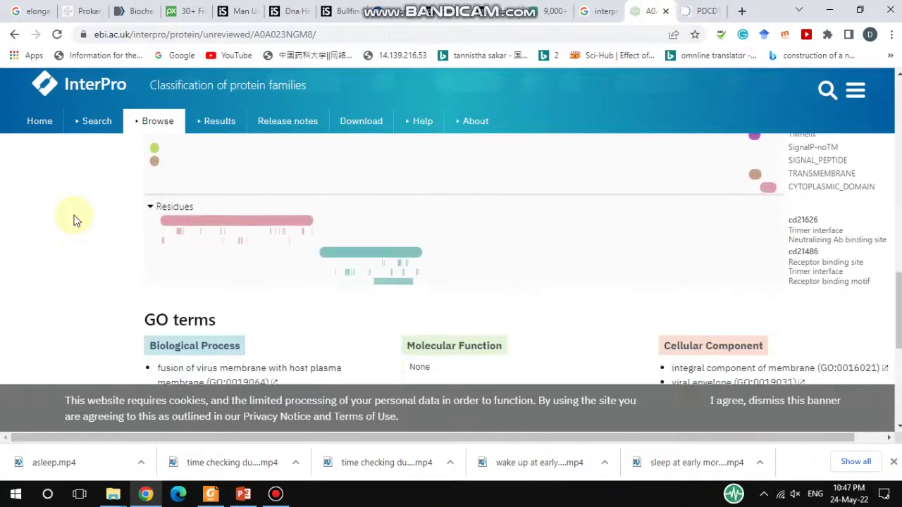
pyautogui.scroll(-1, 76, 221)
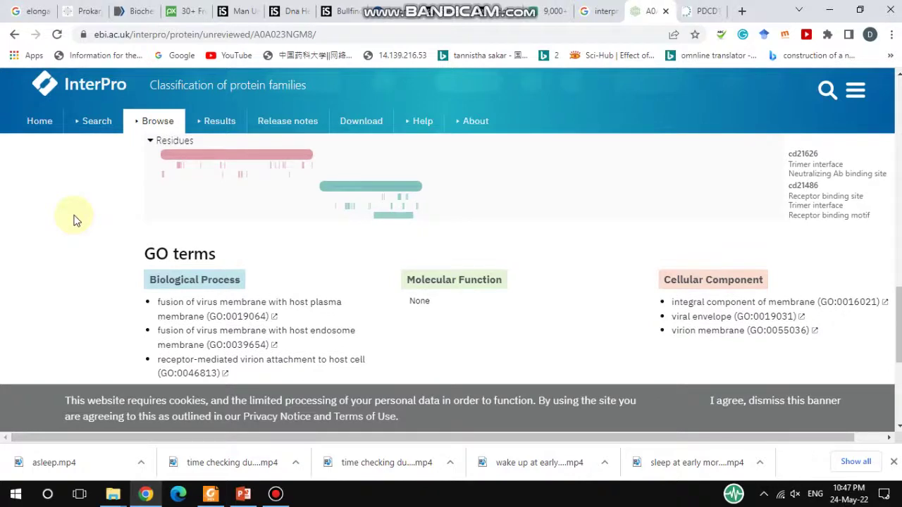
pyautogui.scroll(-2, 76, 221)
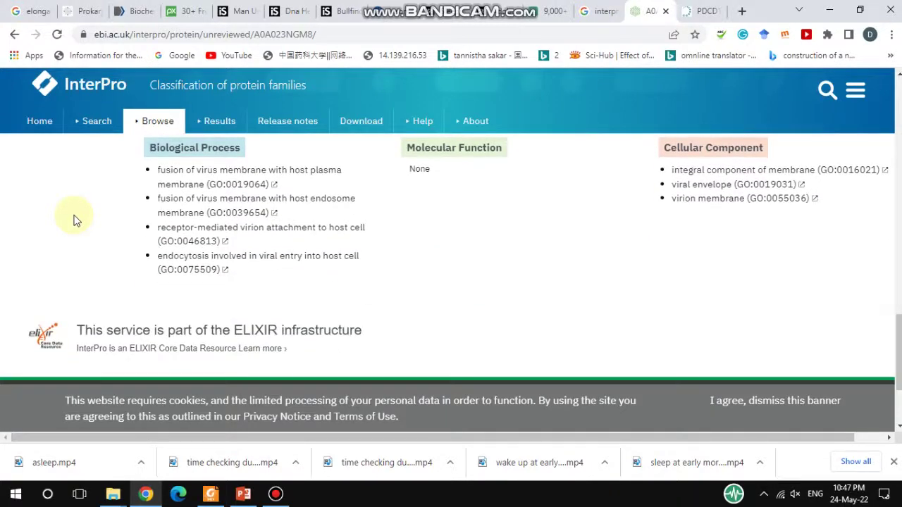
pyautogui.scroll(10, 76, 220)
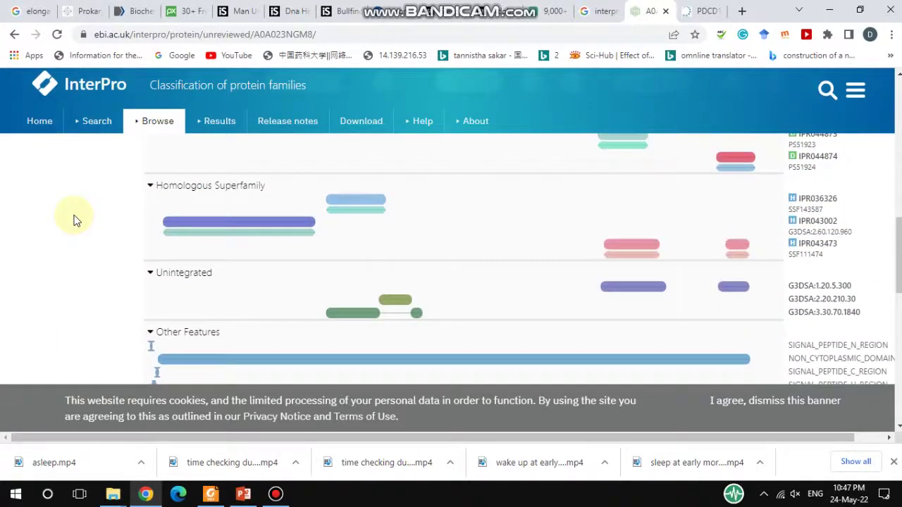
pyautogui.scroll(3, 76, 220)
pyautogui.scroll(-1, 76, 220)
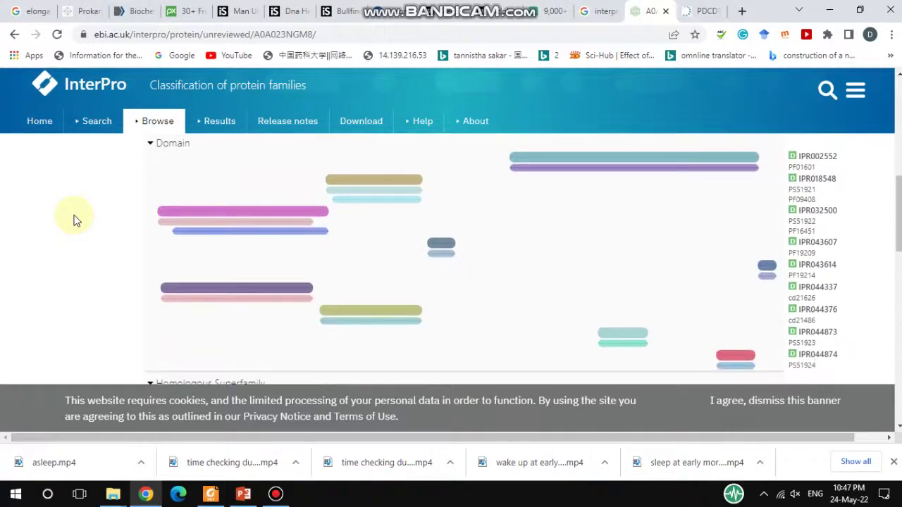
pyautogui.scroll(1, 76, 220)
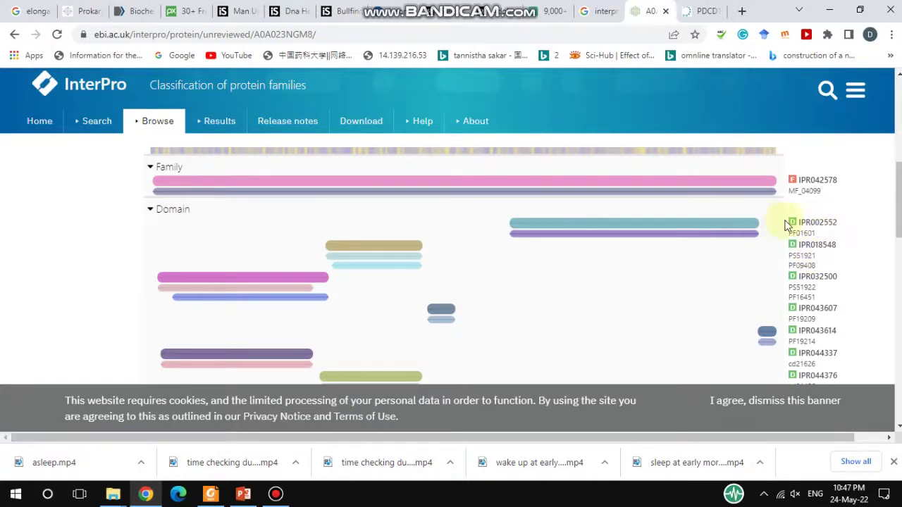
pyautogui.moveTo(722, 229)
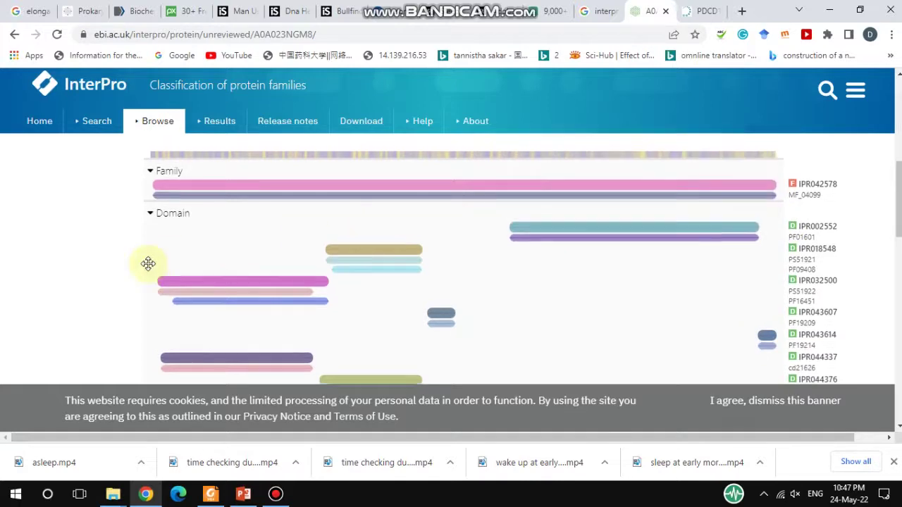
pyautogui.scroll(10, 147, 262)
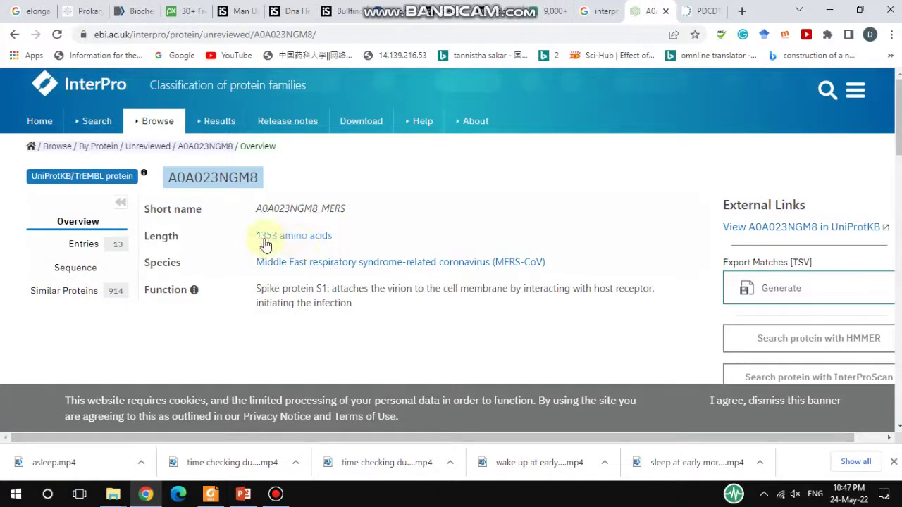
pyautogui.click(75, 273)
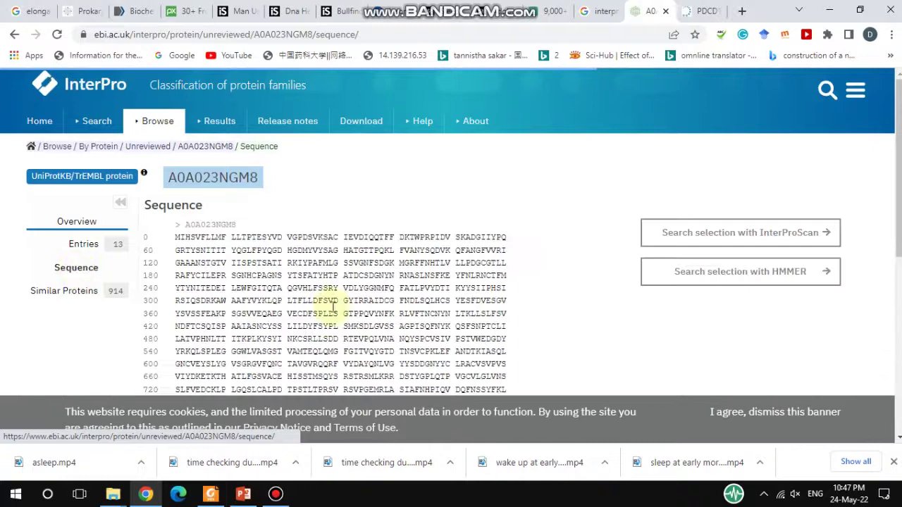
pyautogui.scroll(-2, 555, 310)
pyautogui.scroll(3, 554, 310)
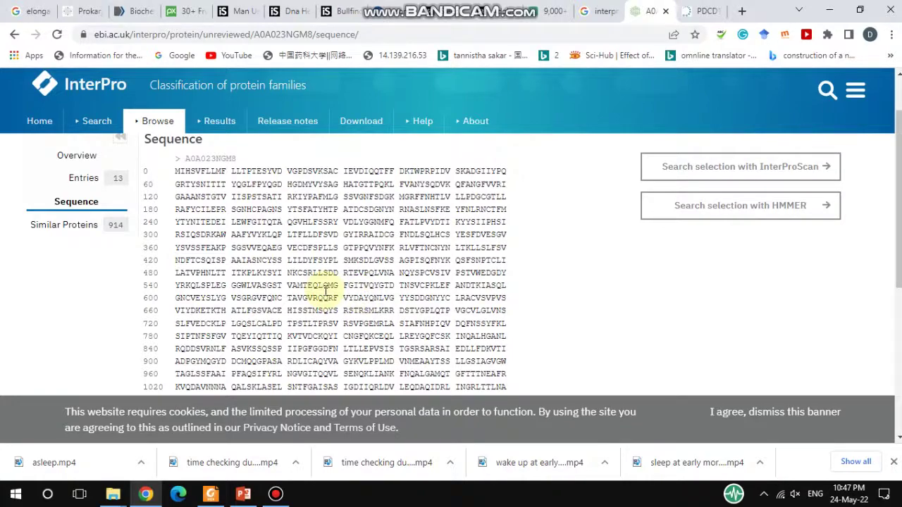
pyautogui.scroll(-3, 326, 289)
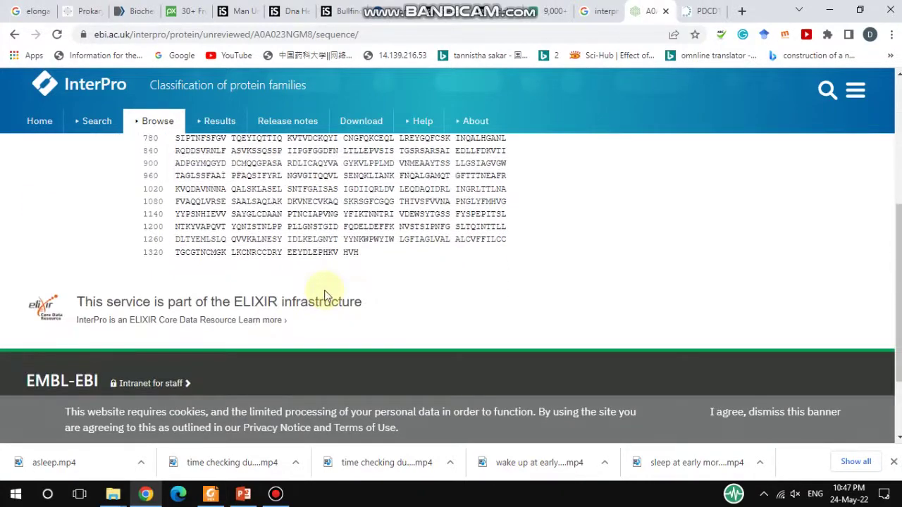
pyautogui.scroll(3, 324, 295)
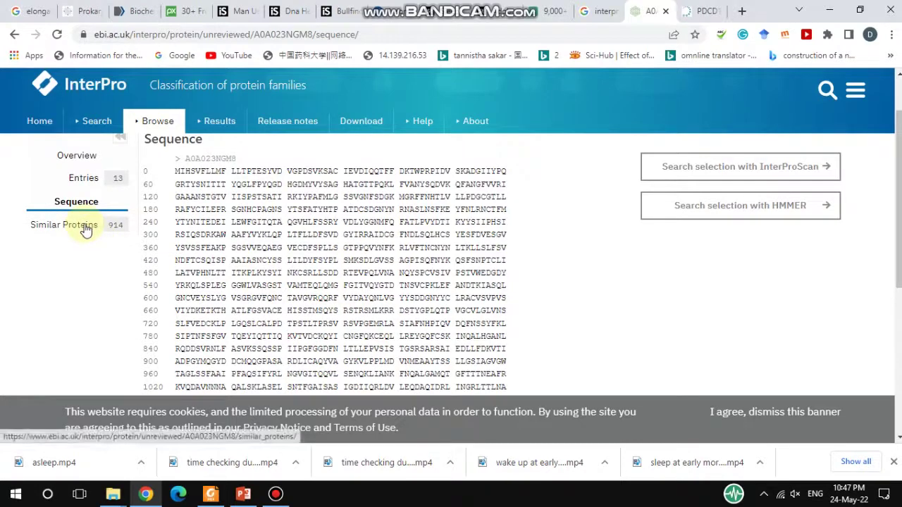
pyautogui.scroll(2, 248, 248)
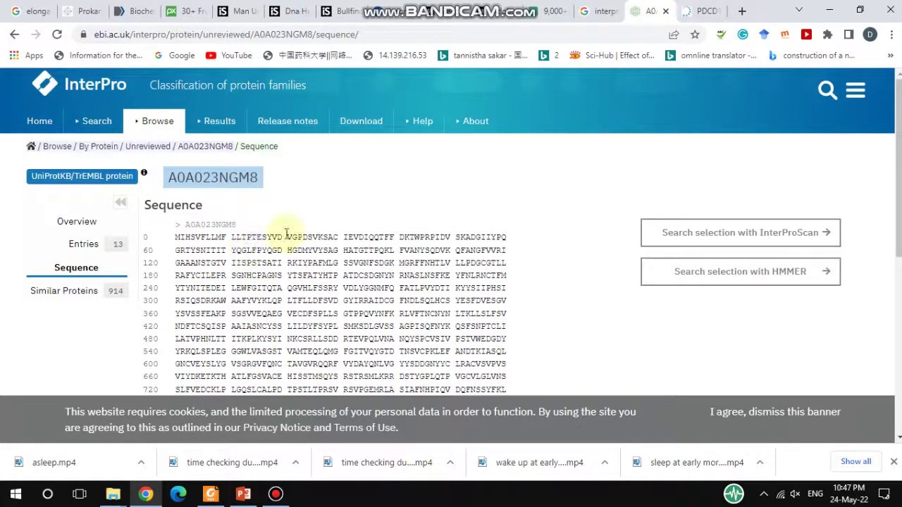
pyautogui.click(14, 33)
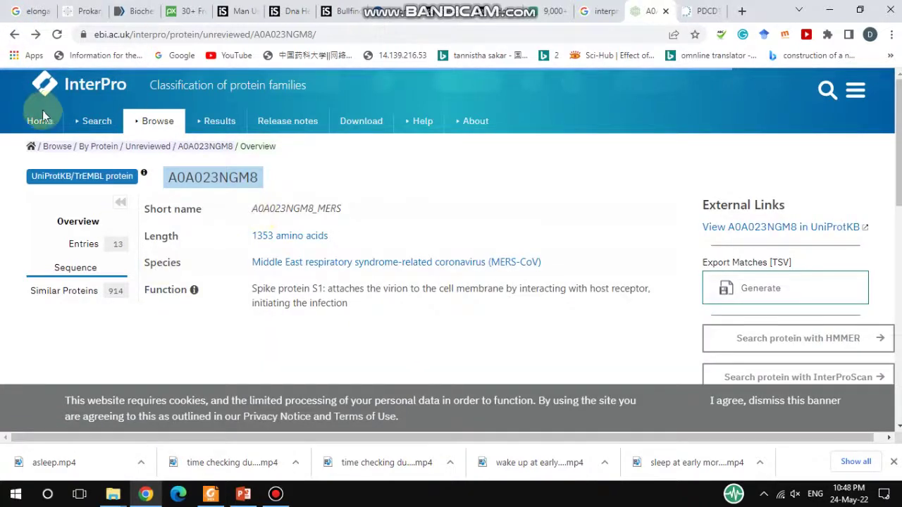
# - Return to IPR042578's protein list and show its 916 PDB structures
pyautogui.click(14, 33)
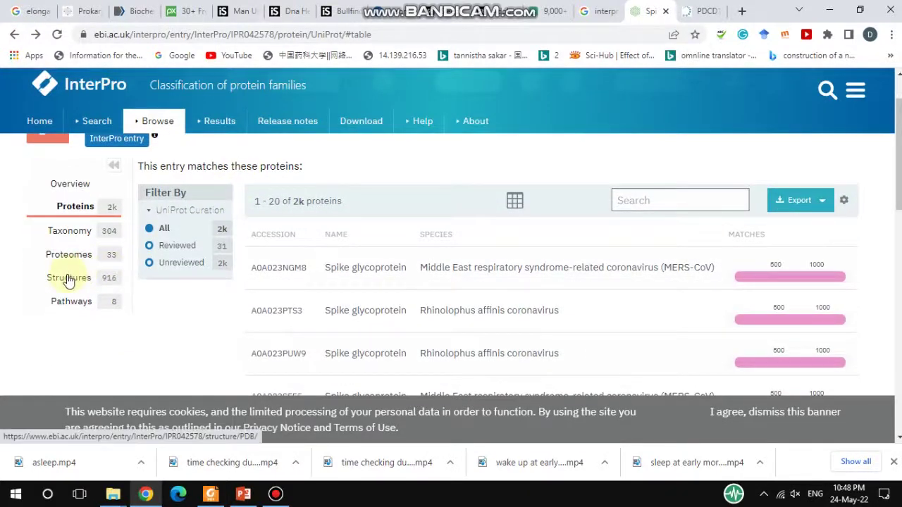
pyautogui.click(68, 280)
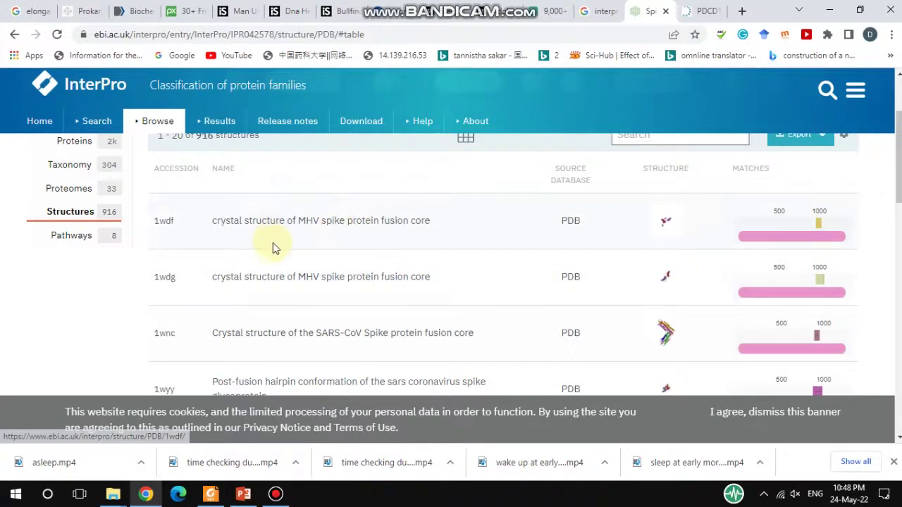
# - Open structure 1wdf, review its Chain A/B domain tracks, and return to the 3D model
pyautogui.click(310, 224)
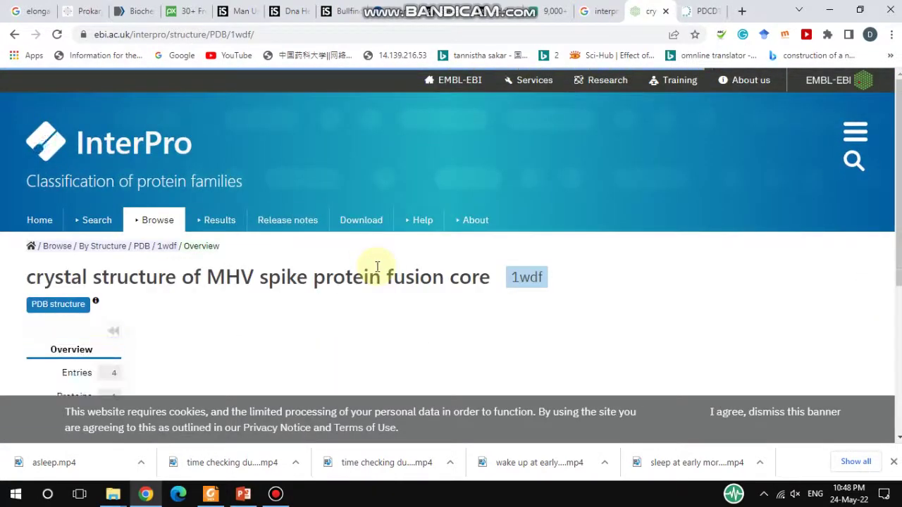
pyautogui.scroll(-5, 399, 308)
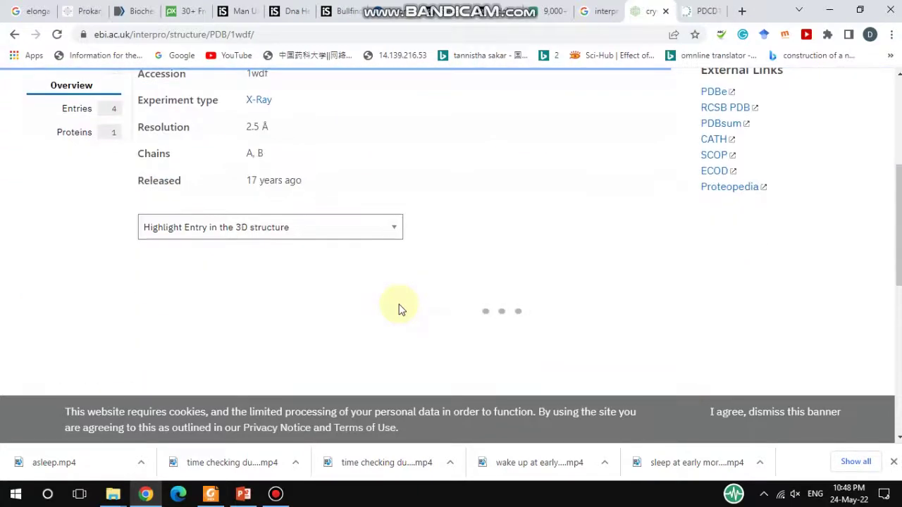
pyautogui.scroll(-4, 399, 308)
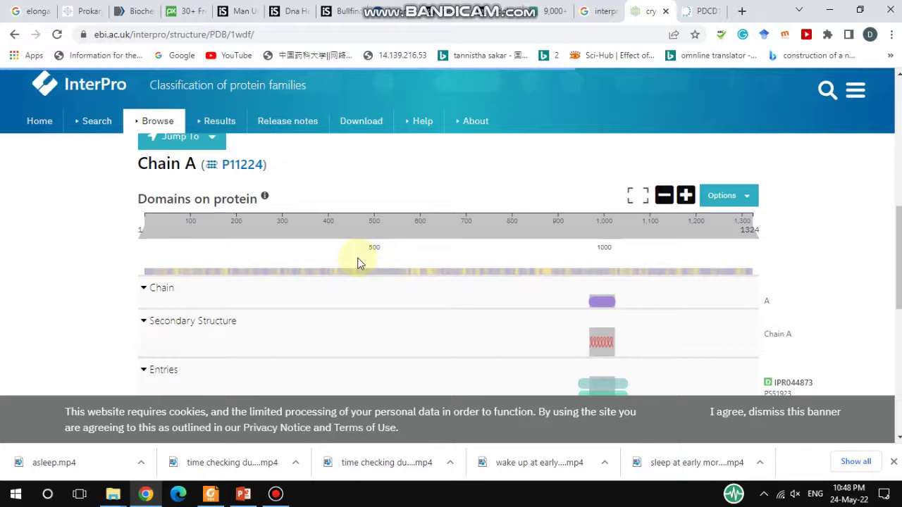
pyautogui.scroll(3, 357, 263)
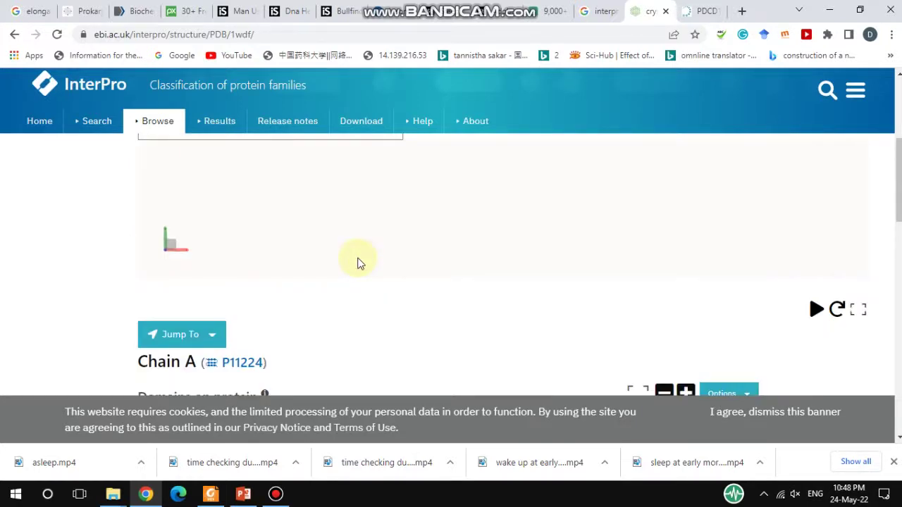
pyautogui.scroll(4, 84, 278)
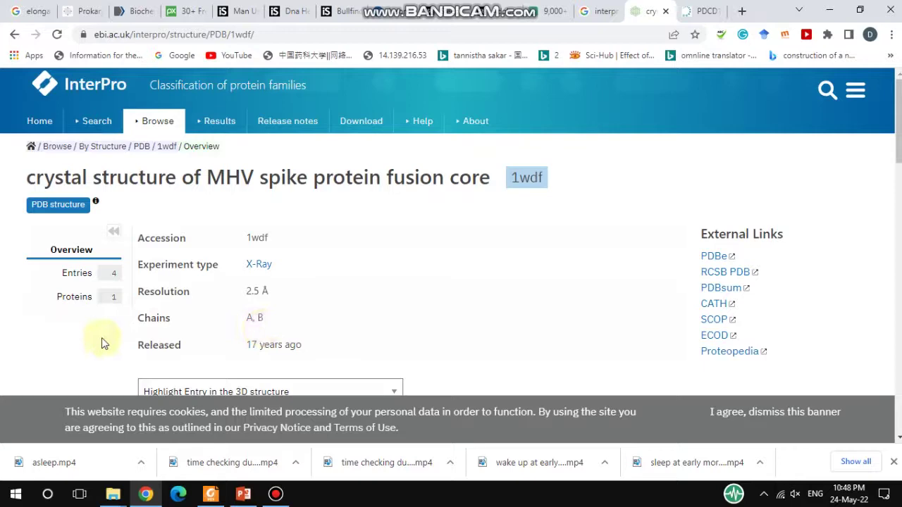
pyautogui.scroll(-7, 97, 359)
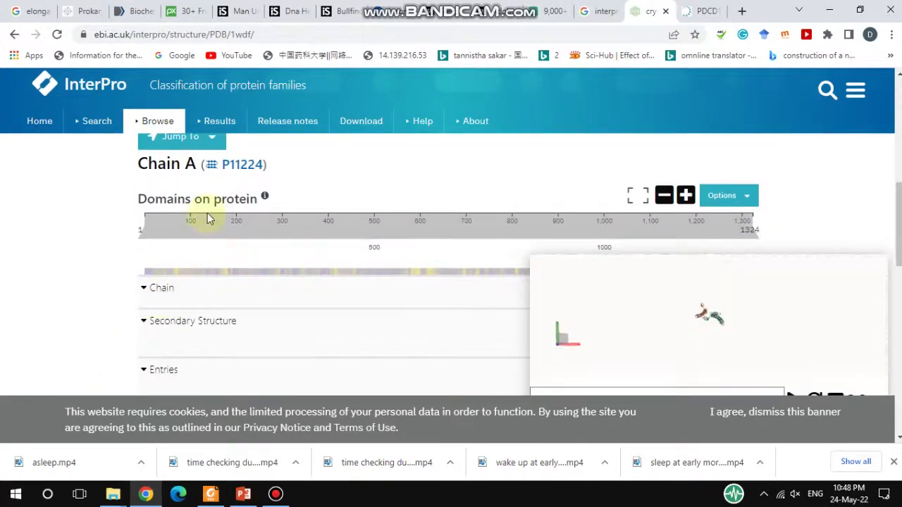
pyautogui.scroll(-2, 113, 305)
pyautogui.scroll(-3, 113, 306)
pyautogui.scroll(3, 113, 307)
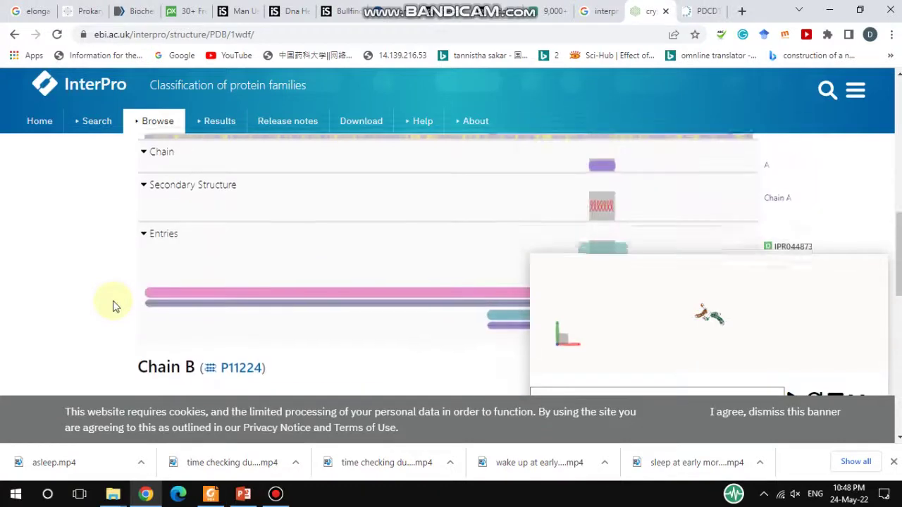
pyautogui.scroll(-3, 112, 306)
pyautogui.scroll(-6, 112, 307)
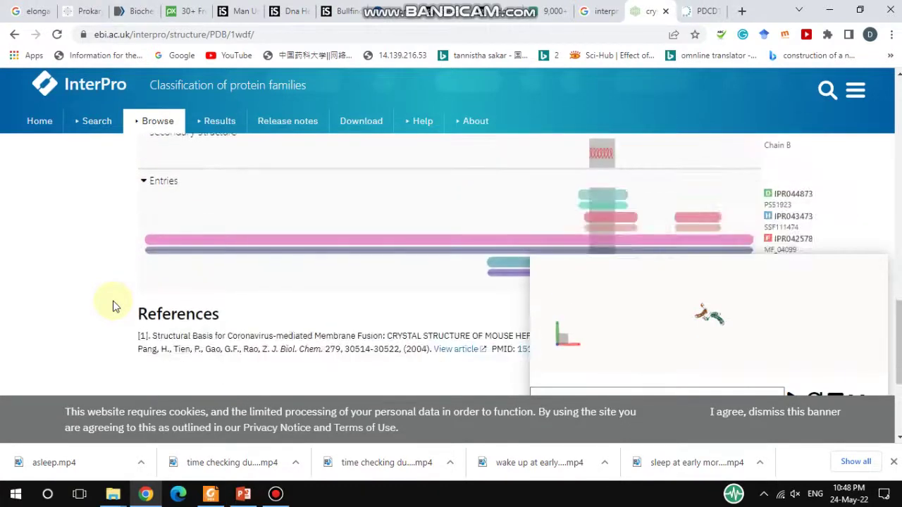
pyautogui.scroll(20, 115, 306)
pyautogui.scroll(-3, 113, 305)
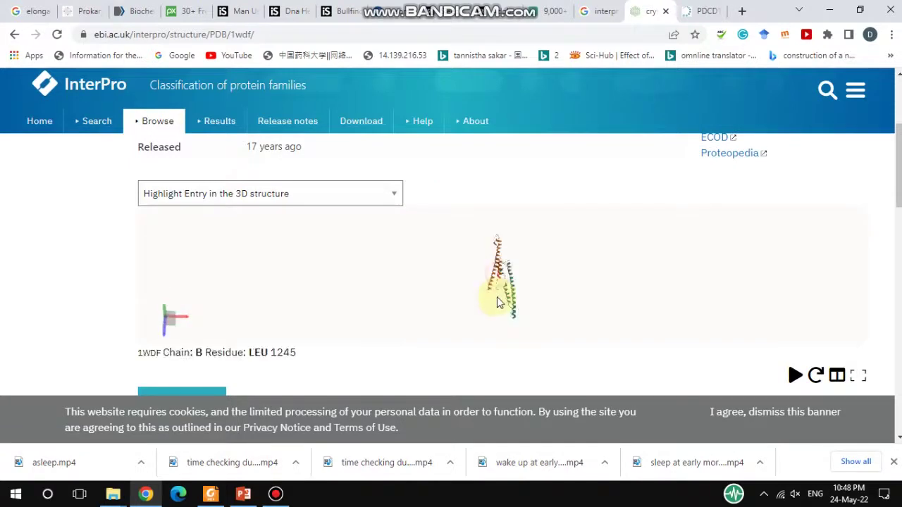
# - Rotate the 1wdf model and zoom in on its green and orange helices
pyautogui.moveTo(497, 297); pyautogui.dragTo(446, 280)
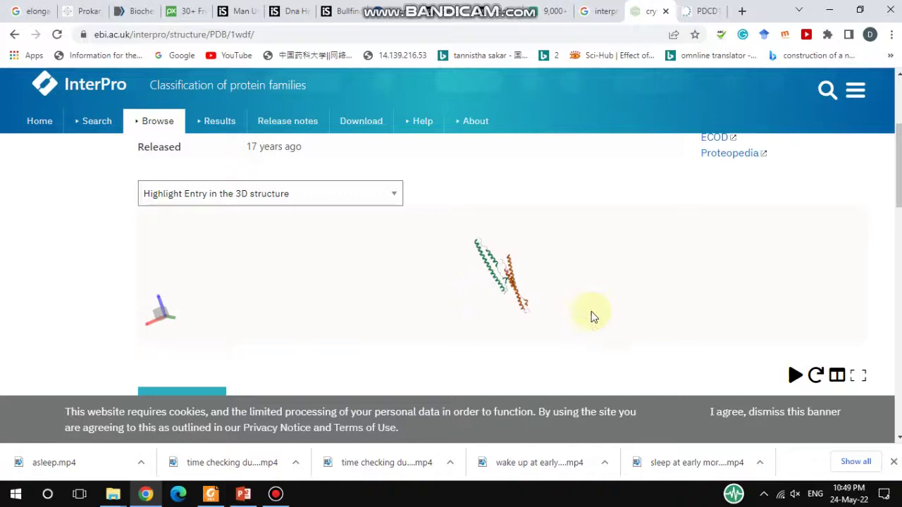
pyautogui.scroll(3, 675, 342)
pyautogui.scroll(5, 675, 342)
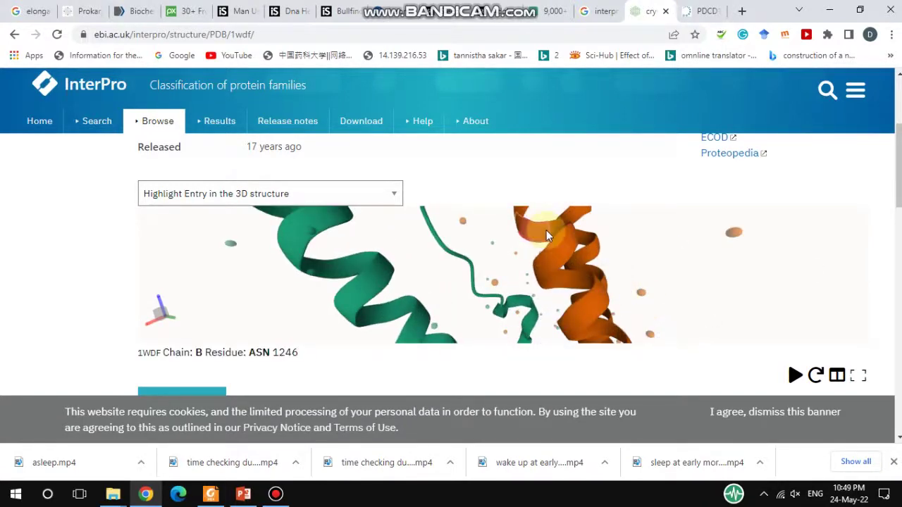
pyautogui.moveTo(546, 230); pyautogui.dragTo(571, 239)
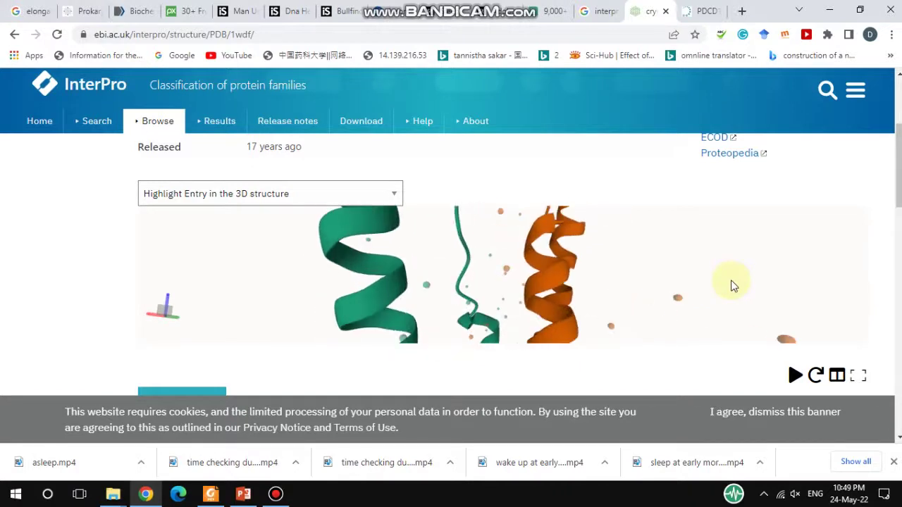
pyautogui.scroll(-3, 897, 162)
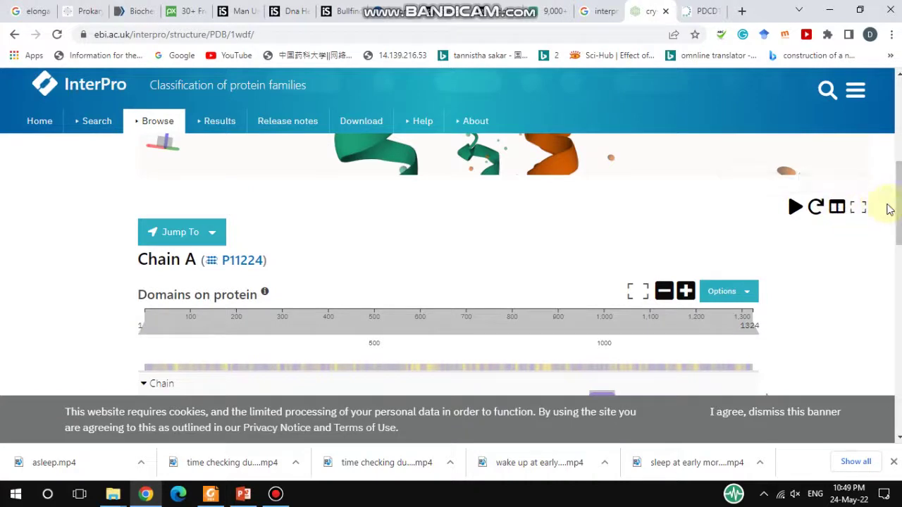
# - In split view, highlight MF_04099 Spike glycoprotein [S] on the 1wdf model, then exit full screen
pyautogui.click(837, 209)
pyautogui.click(837, 210)
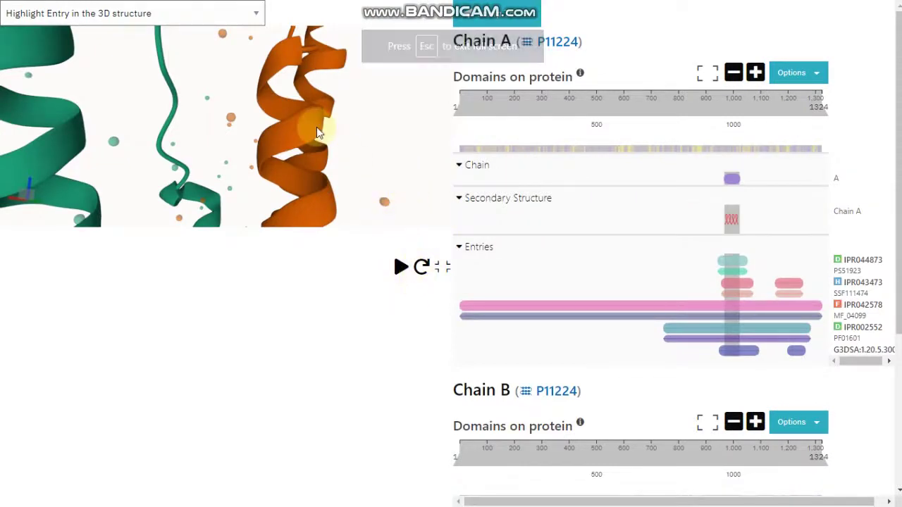
pyautogui.moveTo(270, 101); pyautogui.dragTo(295, 99)
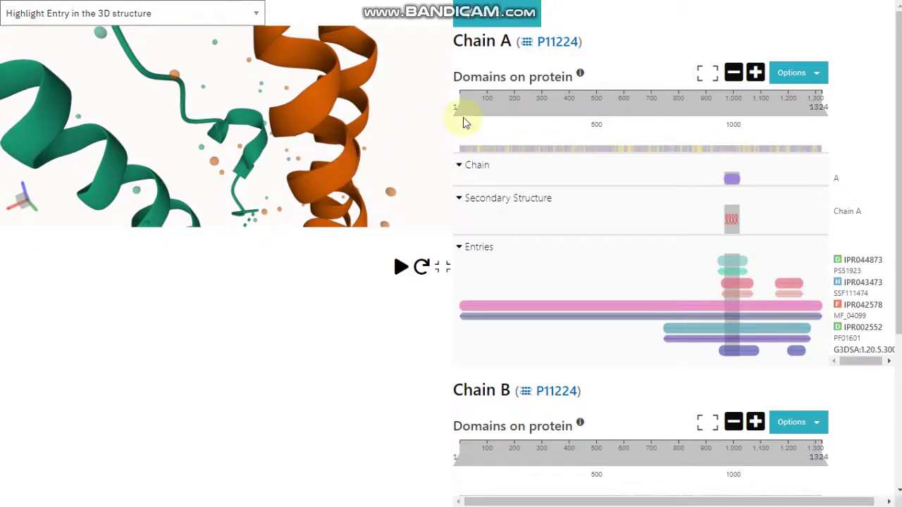
pyautogui.click(640, 316)
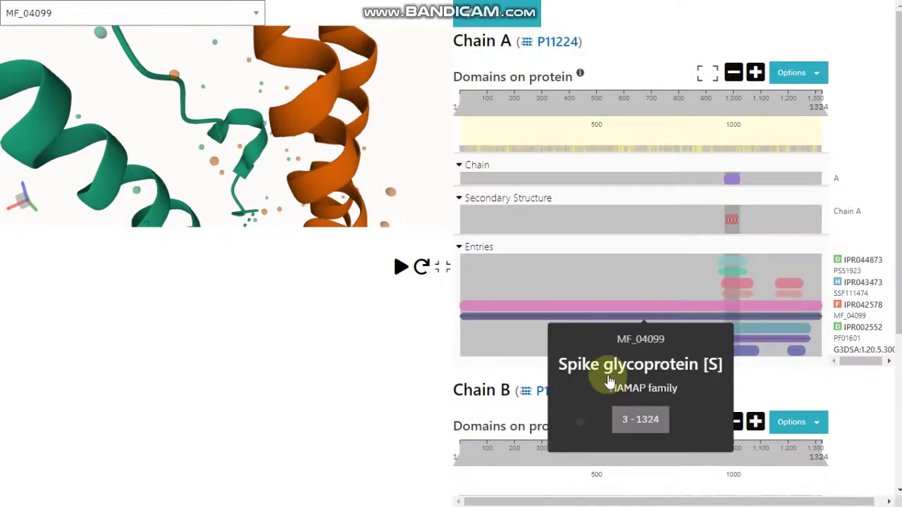
pyautogui.scroll(-3, 499, 413)
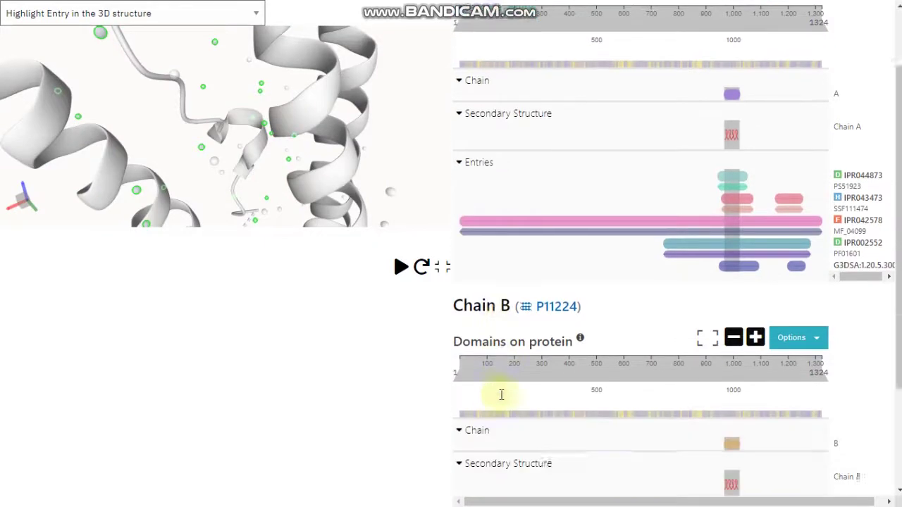
pyautogui.scroll(3, 501, 394)
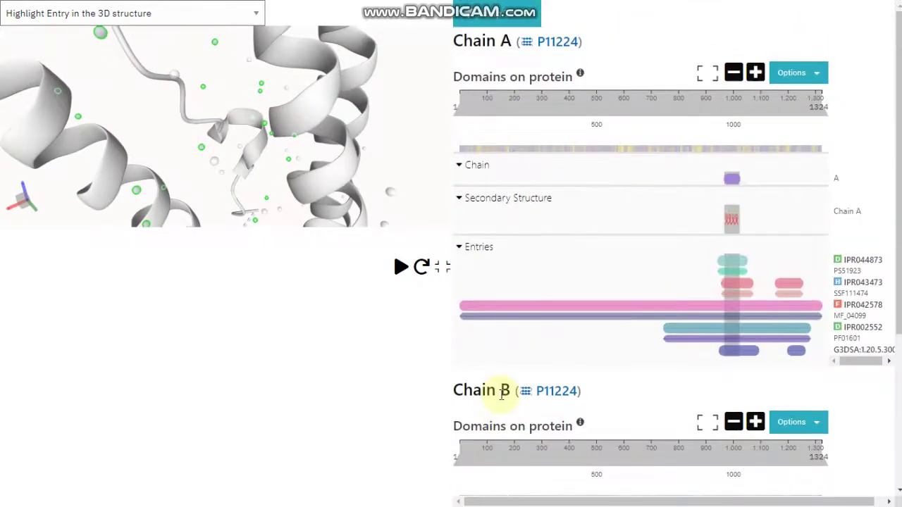
pyautogui.press('Escape')
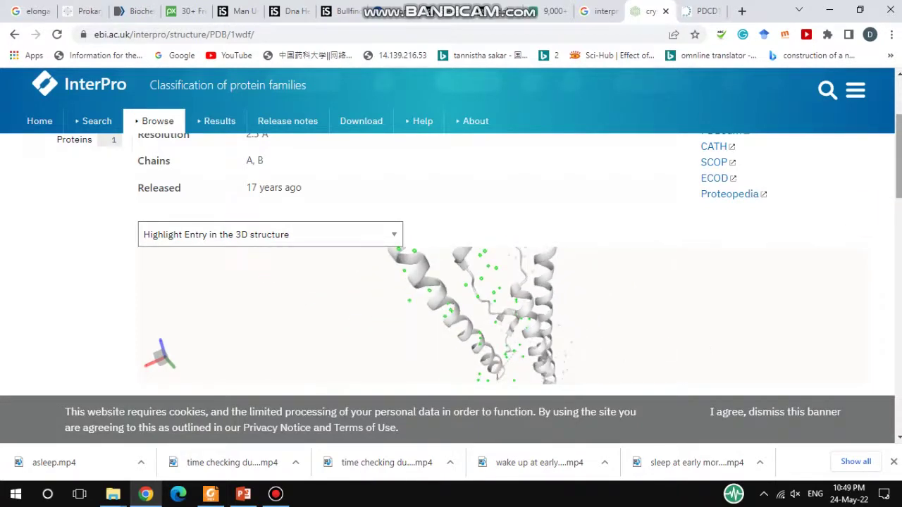
# - Scroll to the bottom of the 1wdf page and return to the 916-structure list
pyautogui.scroll(-6, 519, 265)
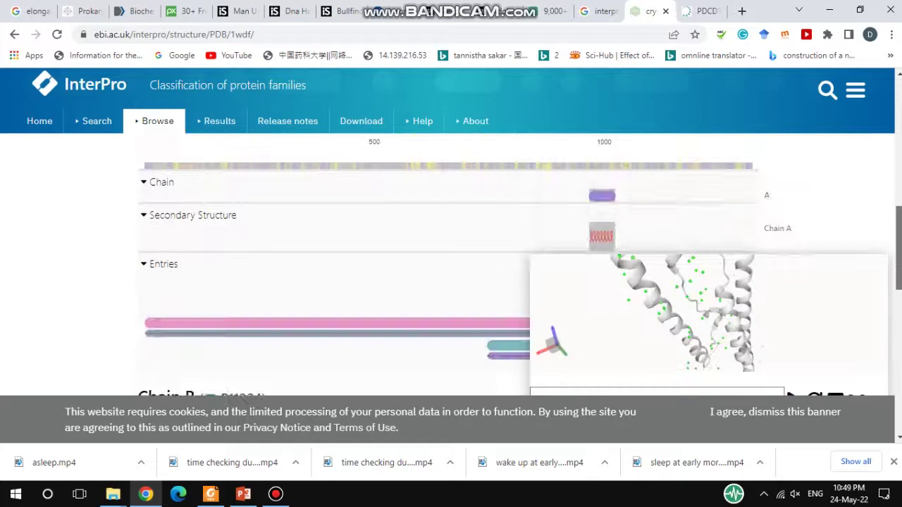
pyautogui.scroll(-2, 519, 265)
pyautogui.scroll(-10, 448, 265)
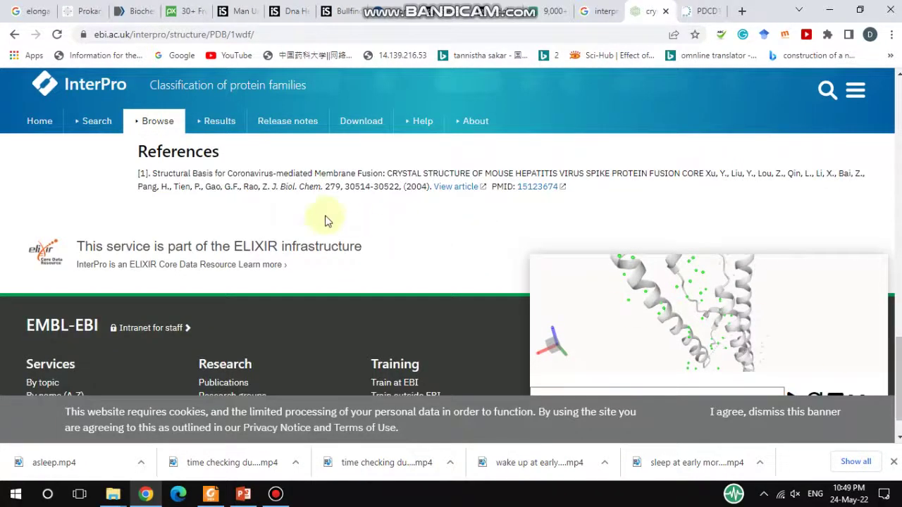
pyautogui.scroll(3, 422, 236)
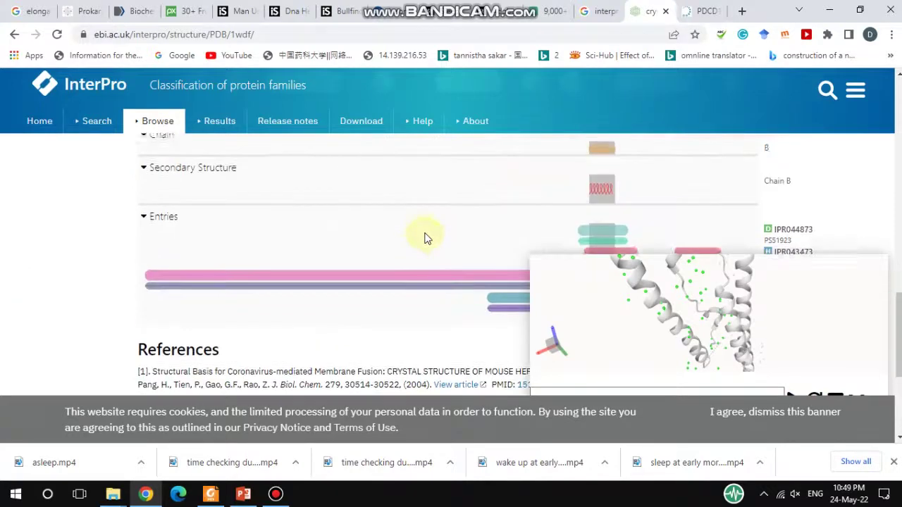
pyautogui.scroll(-2, 423, 233)
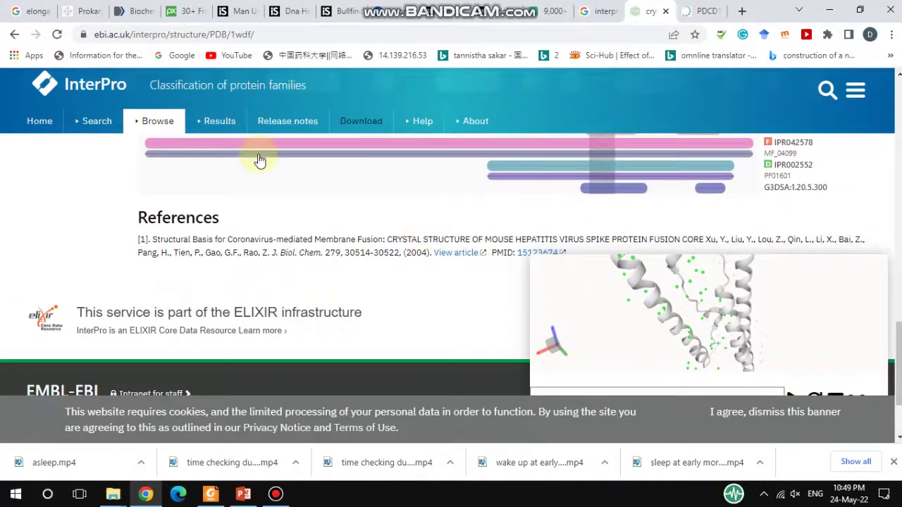
pyautogui.click(14, 35)
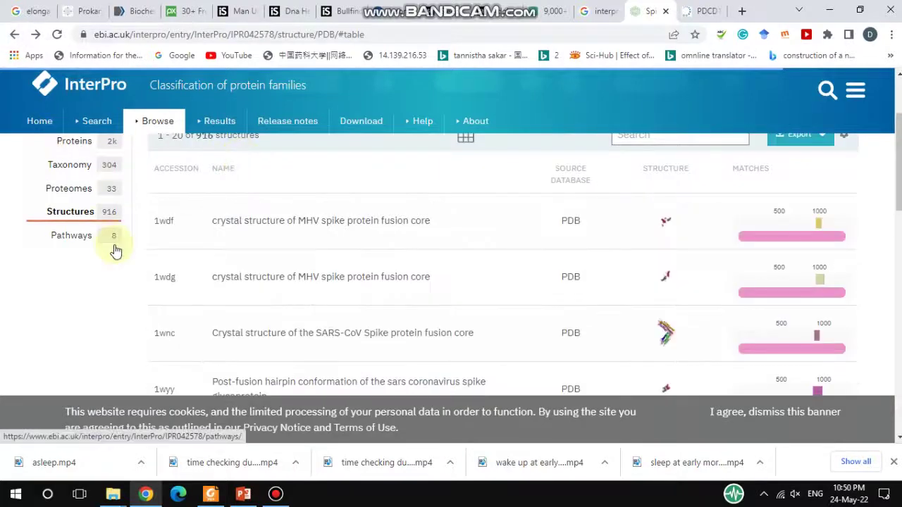
# - Show IPR042578's Pathways tab listing its 8 Reactome pathways
pyautogui.click(69, 241)
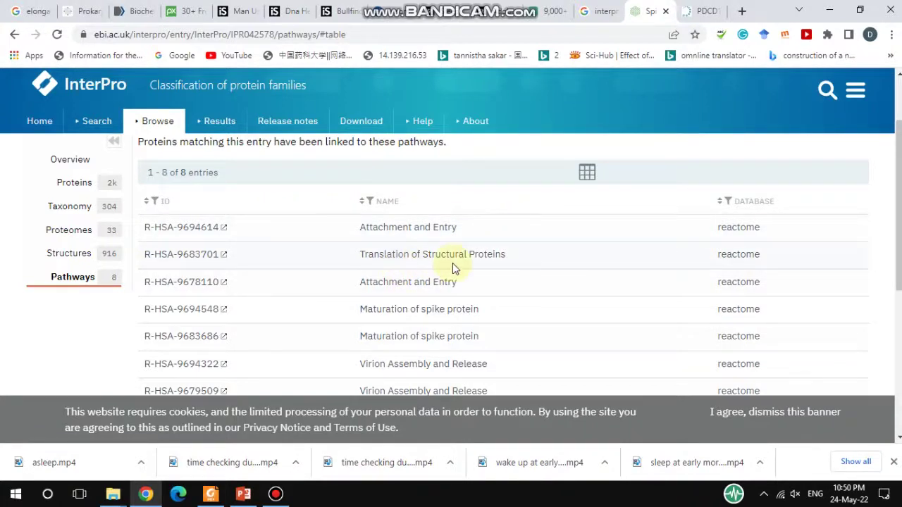
# - Open the Reactome Attachment and Entry pathway R-HSA-9694614 and browse its events
pyautogui.click(210, 231)
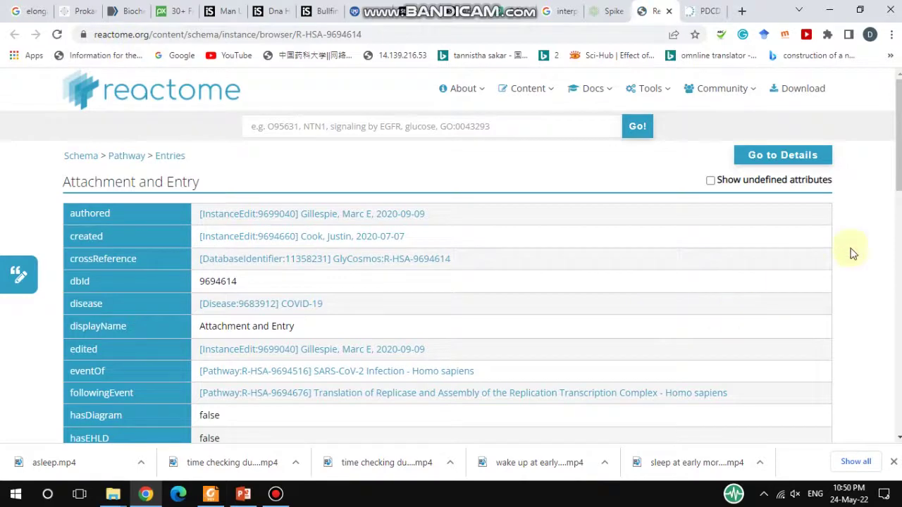
pyautogui.scroll(-5, 451, 257)
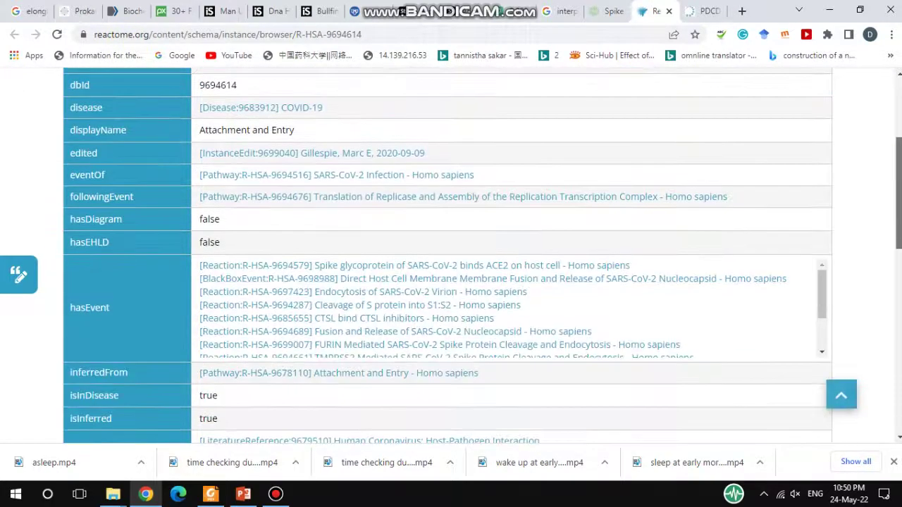
pyautogui.scroll(2, 451, 258)
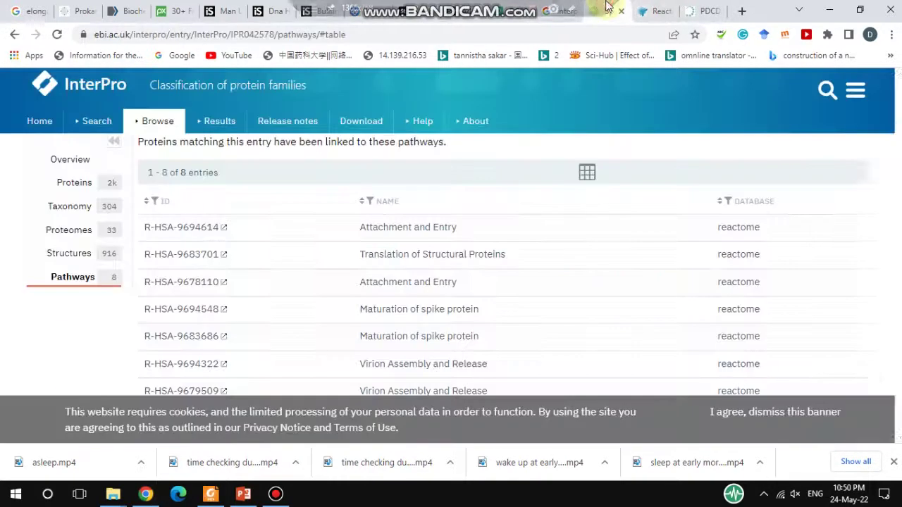
# - Return to the InterPro 'Spike' tab showing IPR042578's 8 Reactome pathways
pyautogui.click(608, 10)
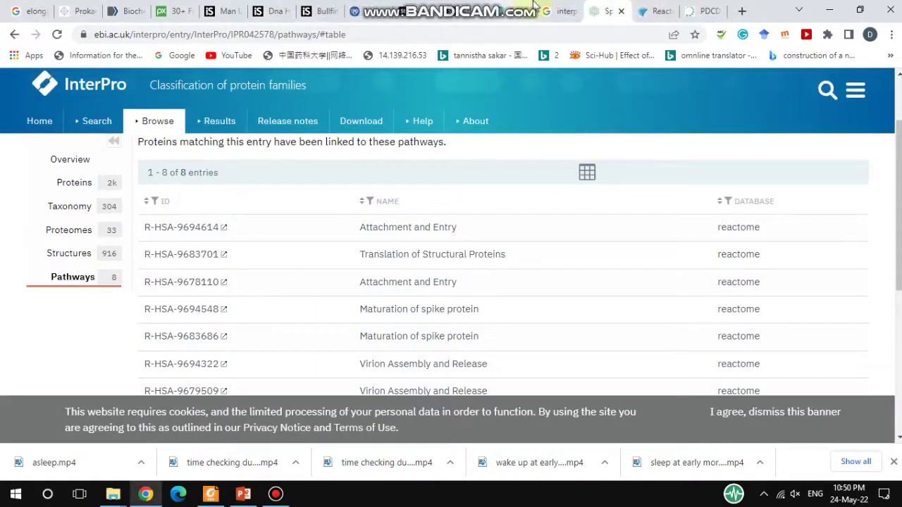
pyautogui.moveTo(534, 6)
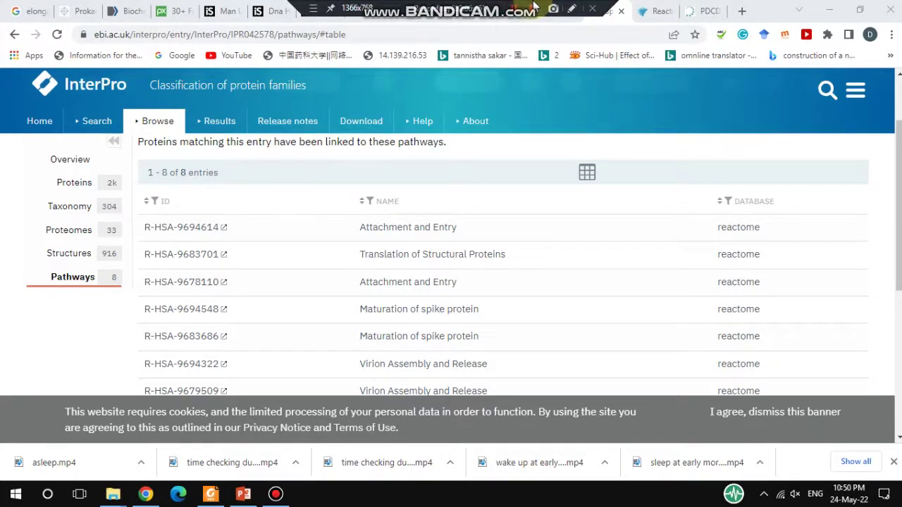